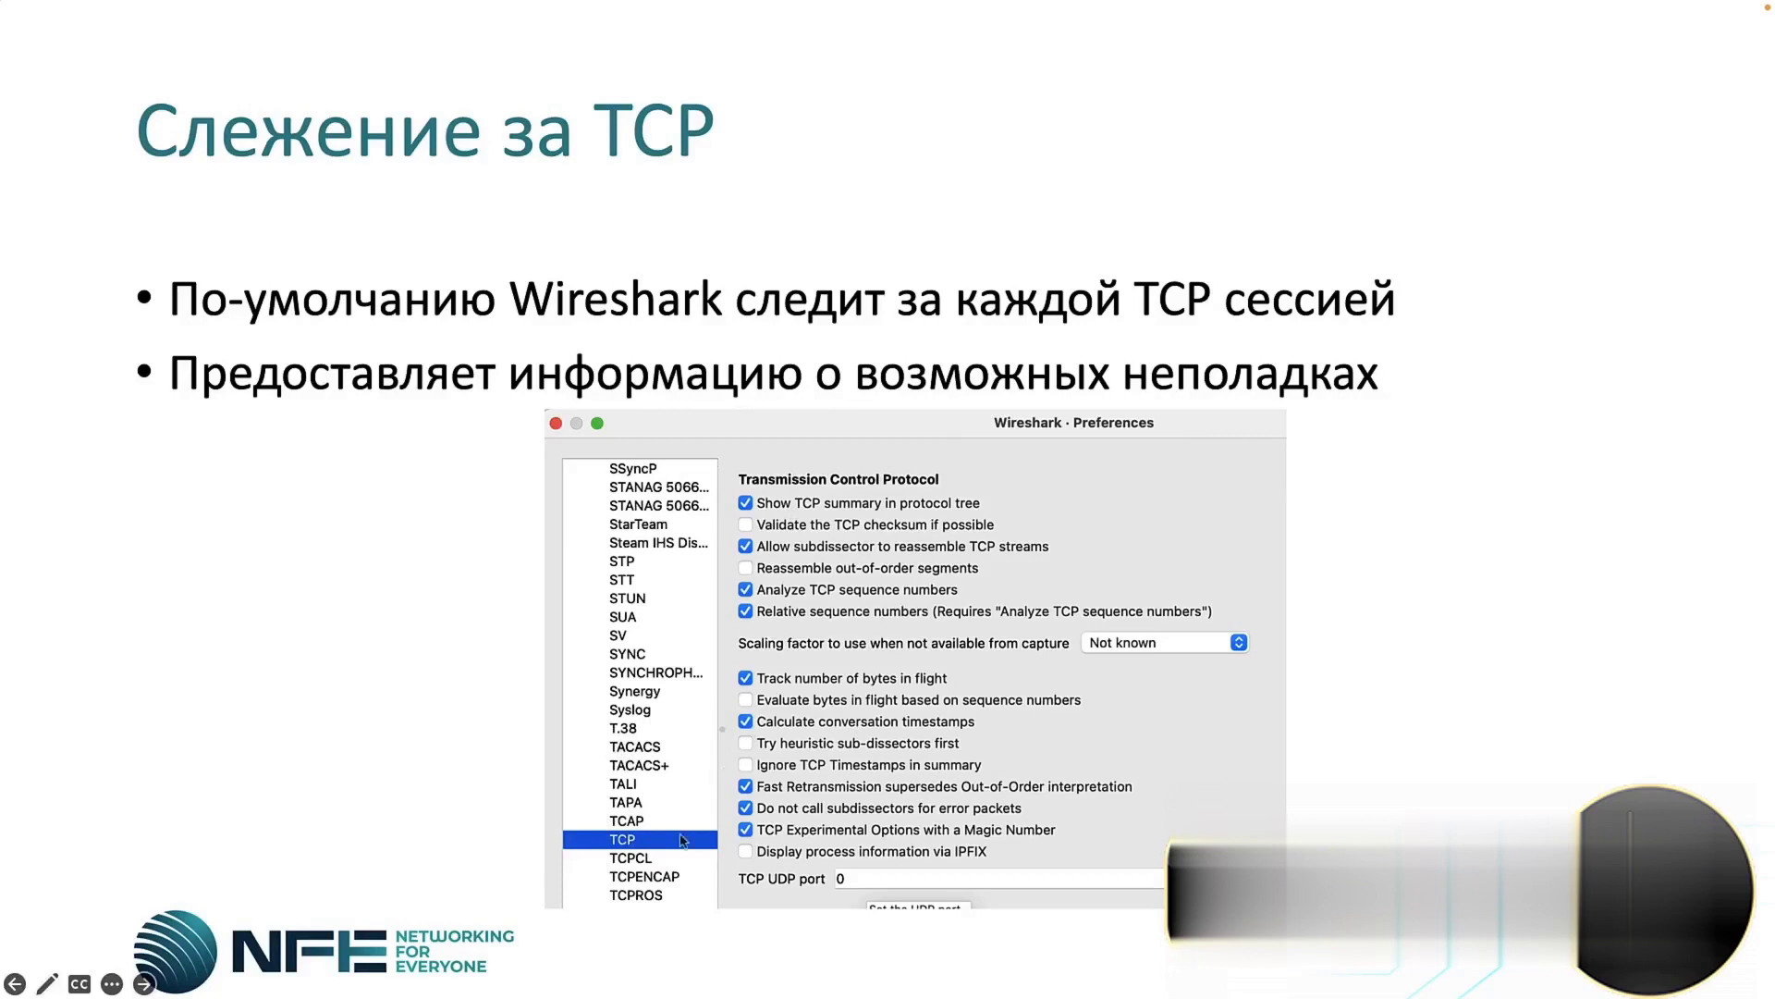
Step: Advance the presentation to the SEQ/ACK analysis slide, then end the slide show and switch to the Wireshark capture
key(Right)
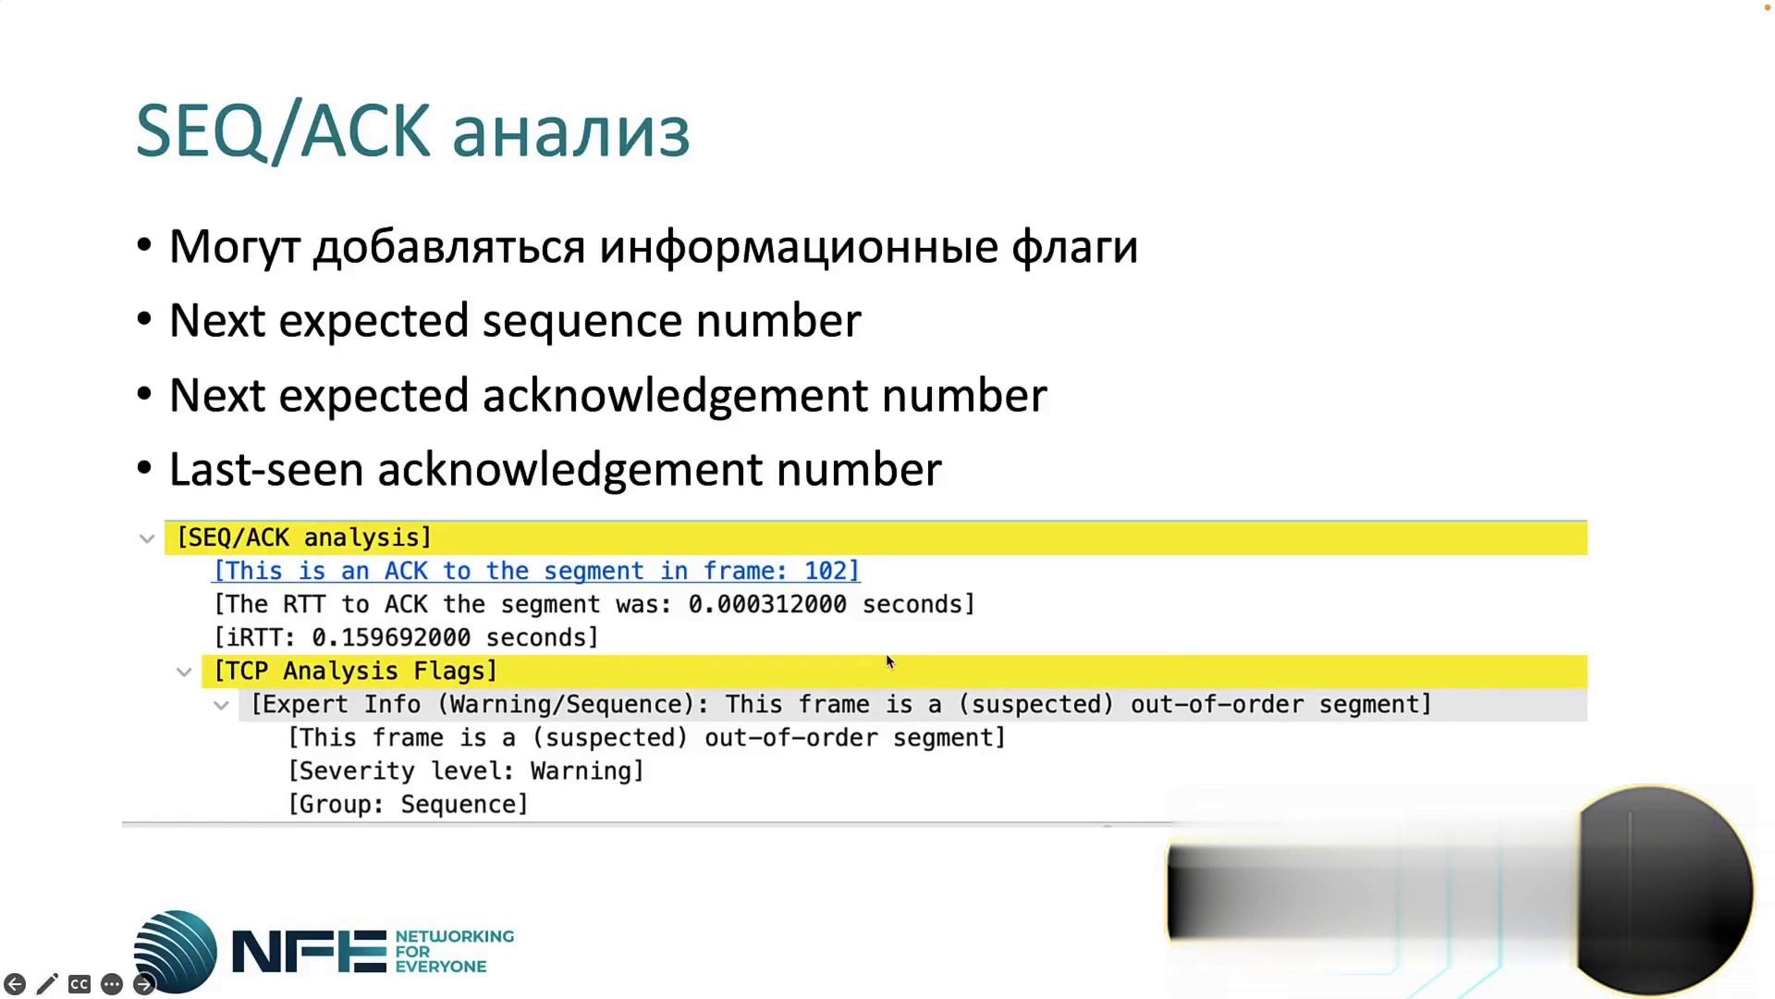
key(Escape)
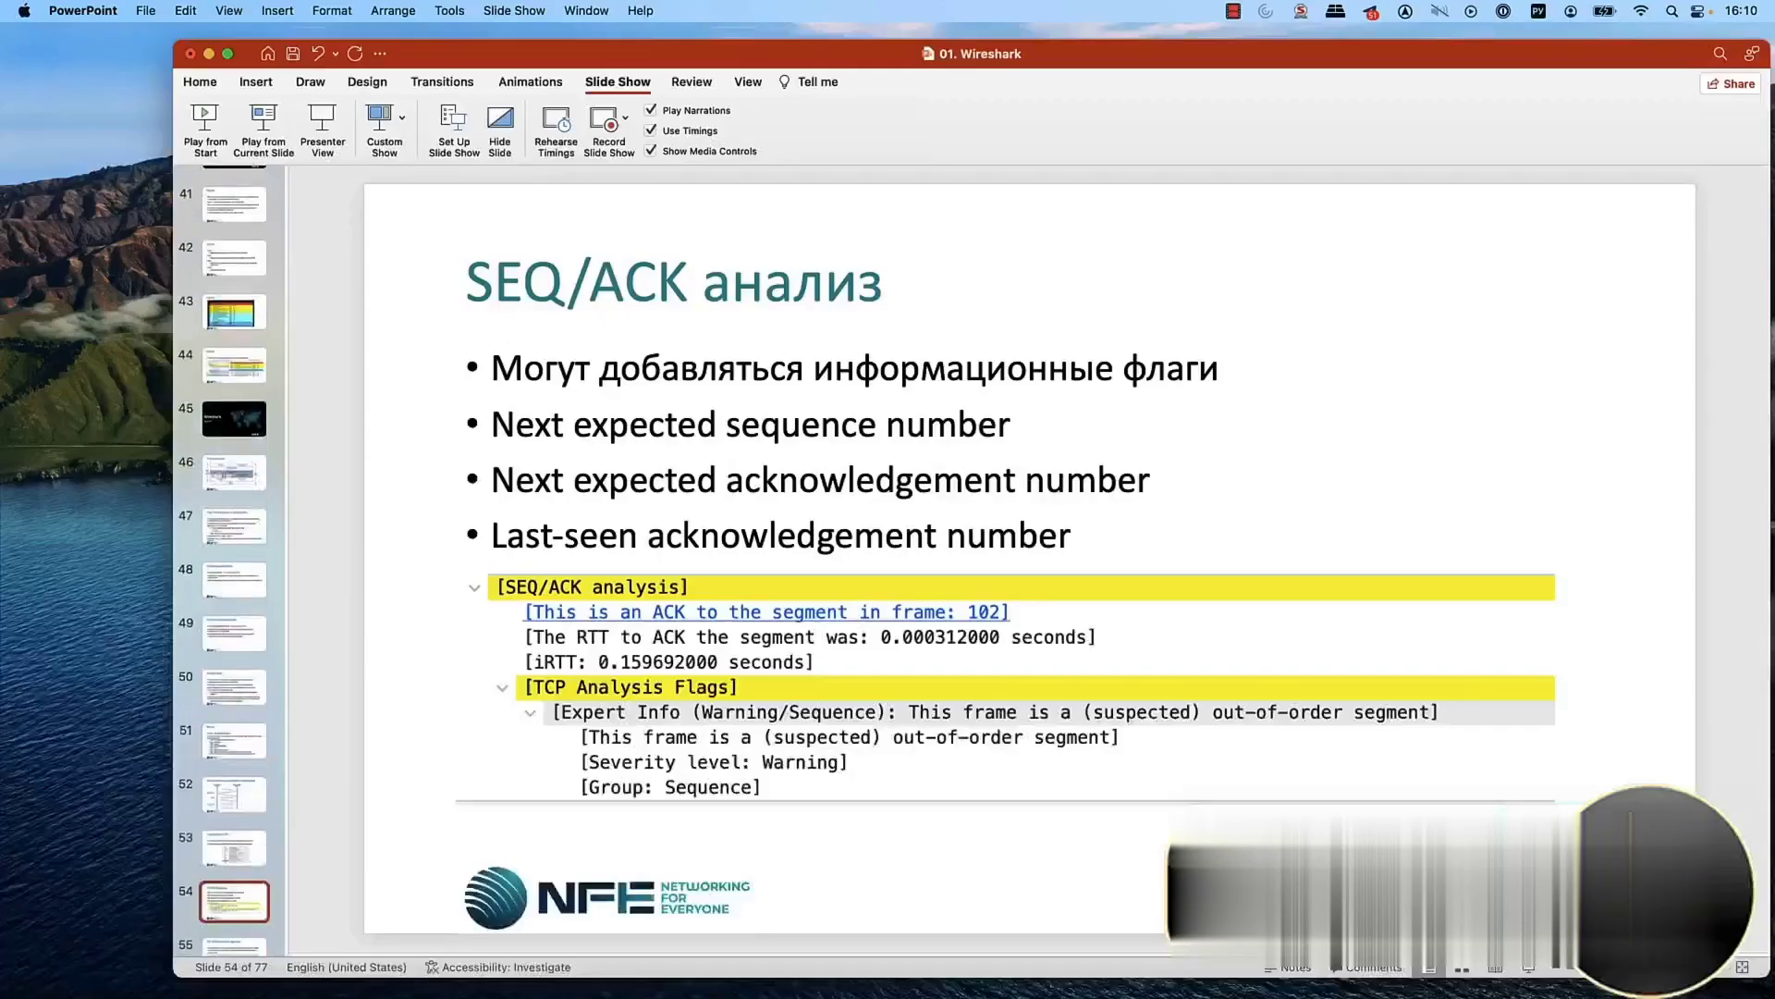
key(super+Tab)
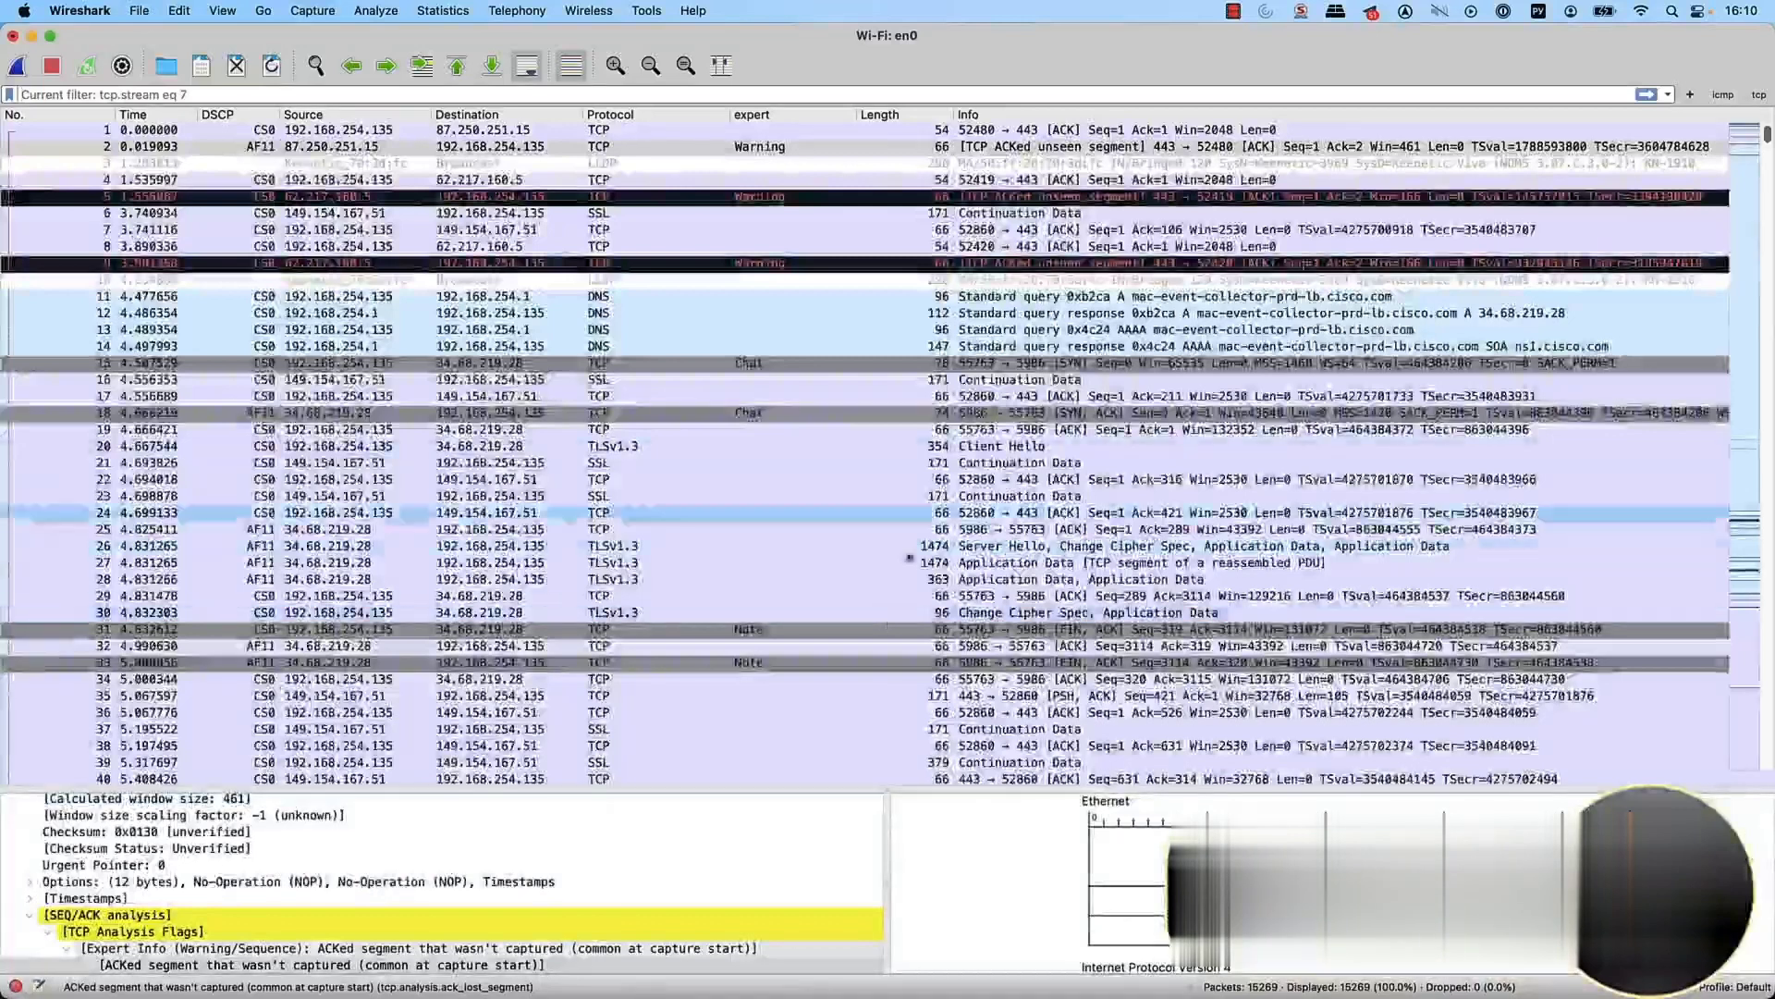
Step: Open packet 19 in its own window and examine its relative, next and raw TCP sequence number fields
double_click(518, 429)
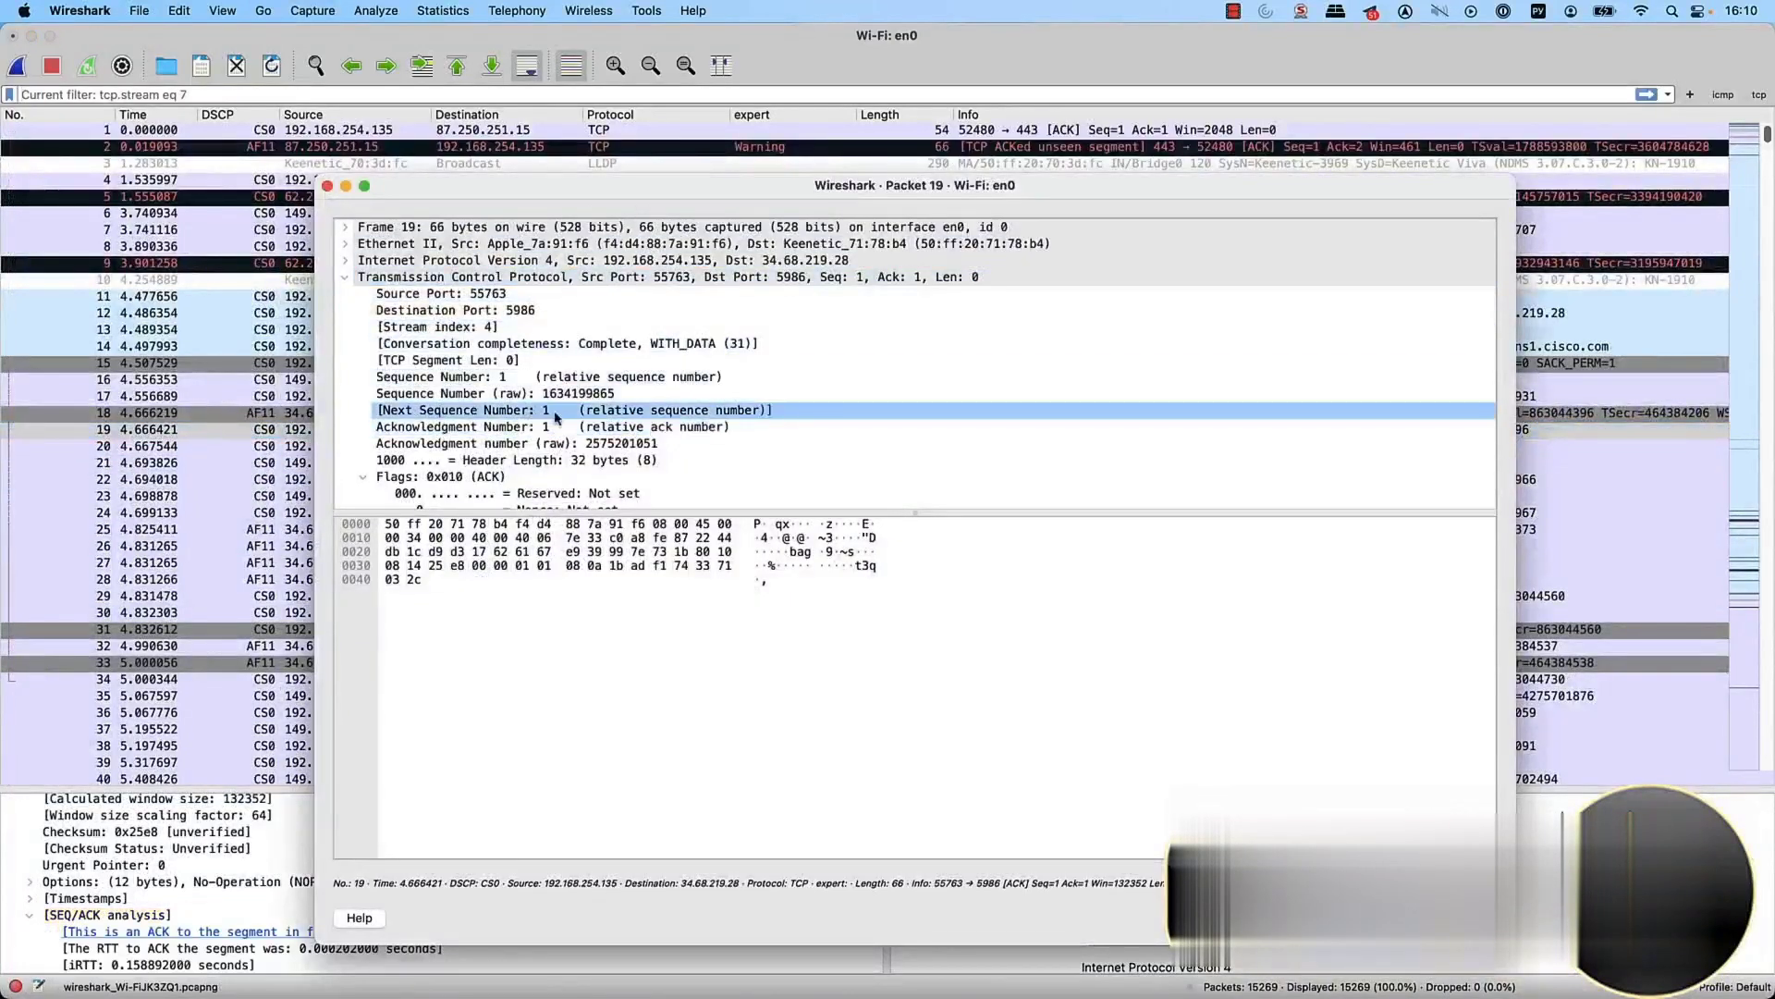
click(445, 417)
click(488, 426)
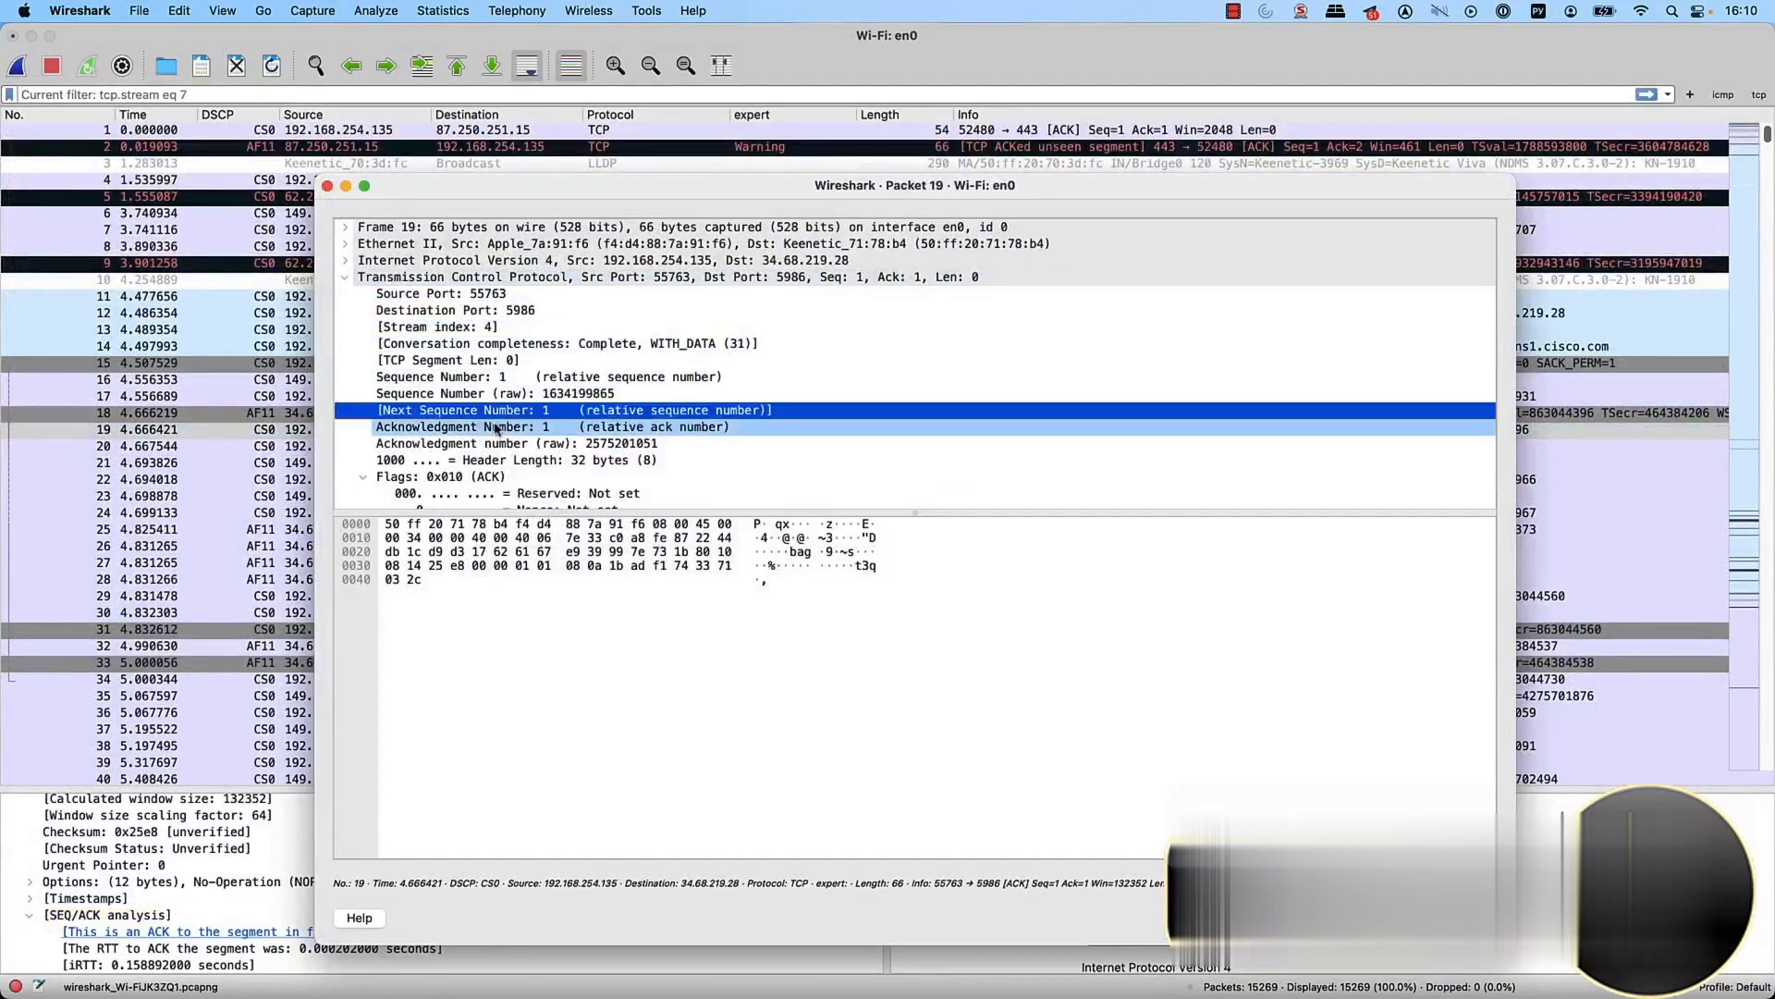
click(498, 412)
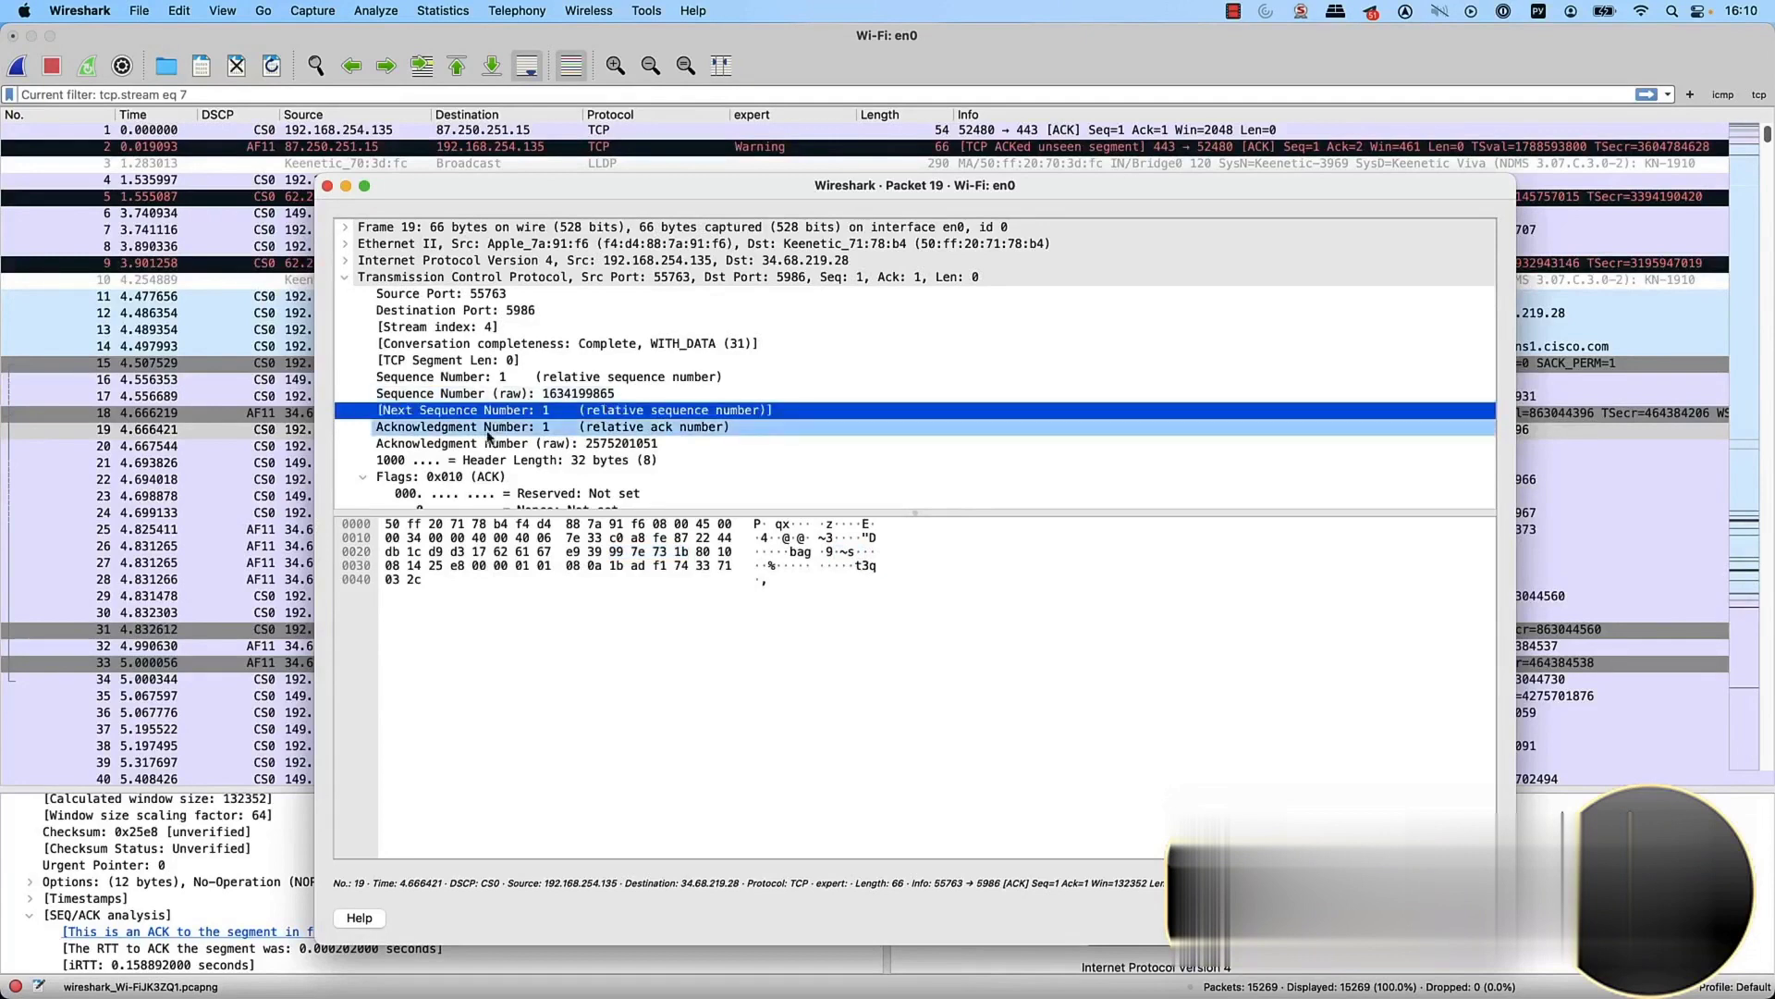
click(414, 394)
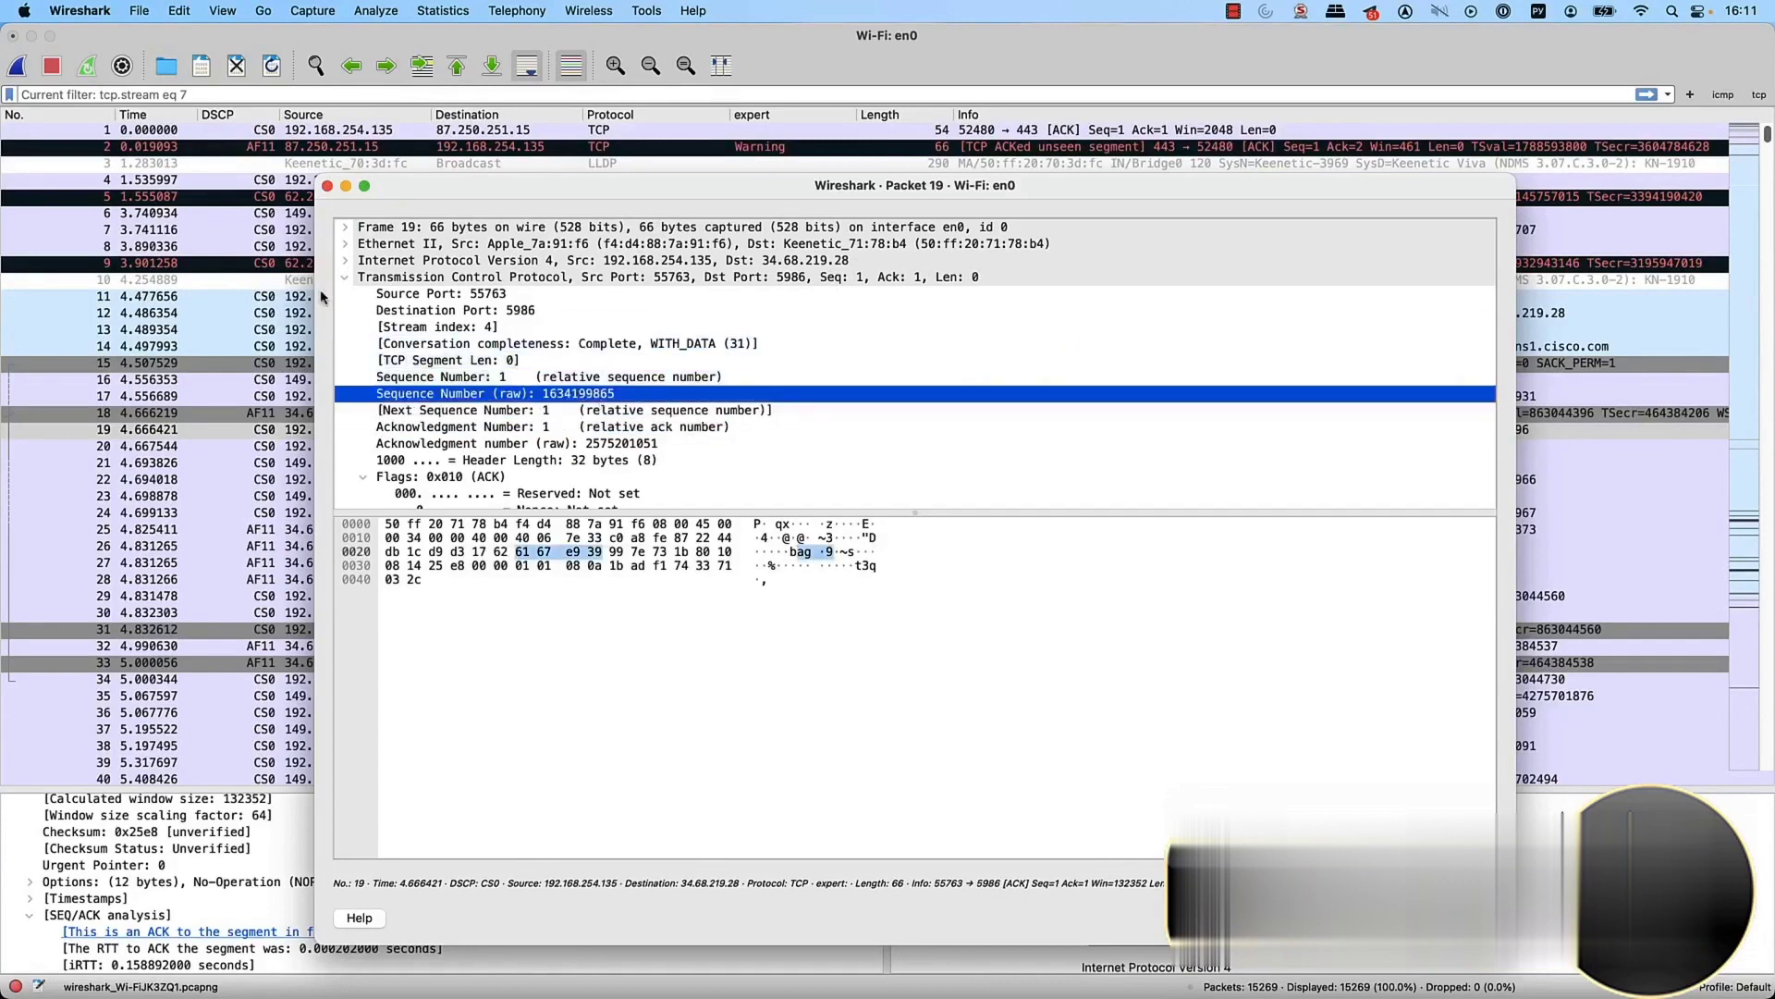
Step: Open the application preferences and show the TCP protocol settings
click(90, 11)
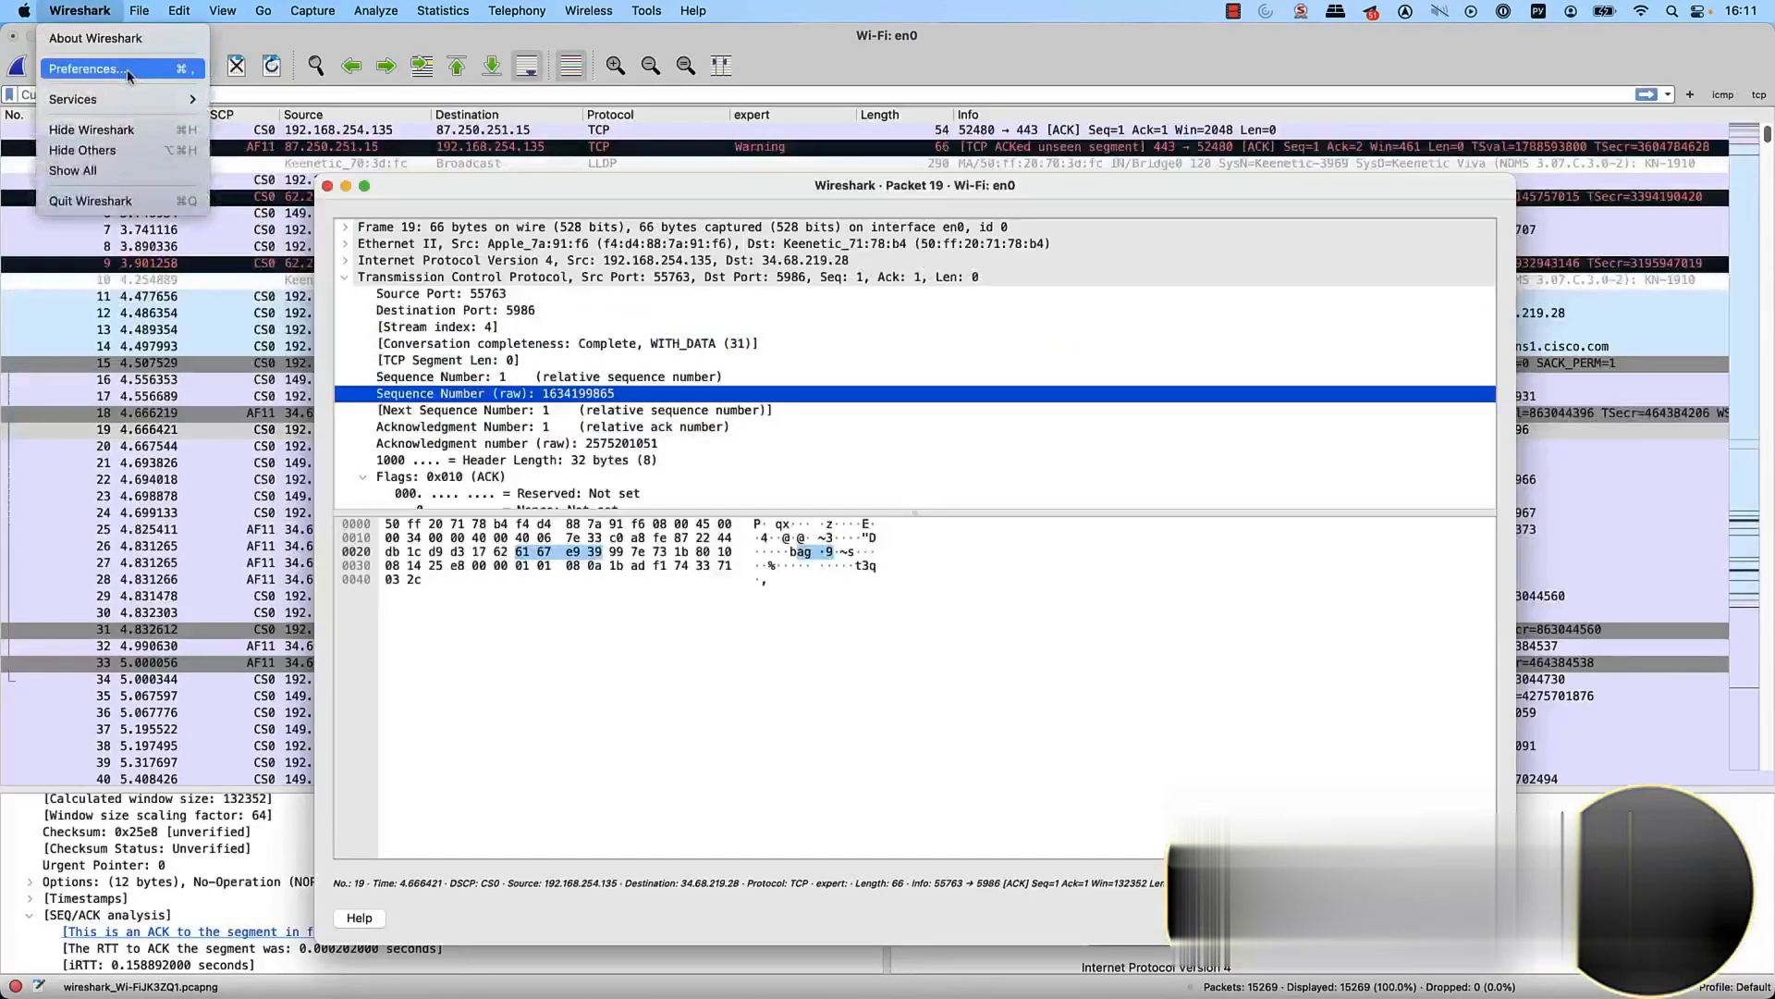
click(82, 68)
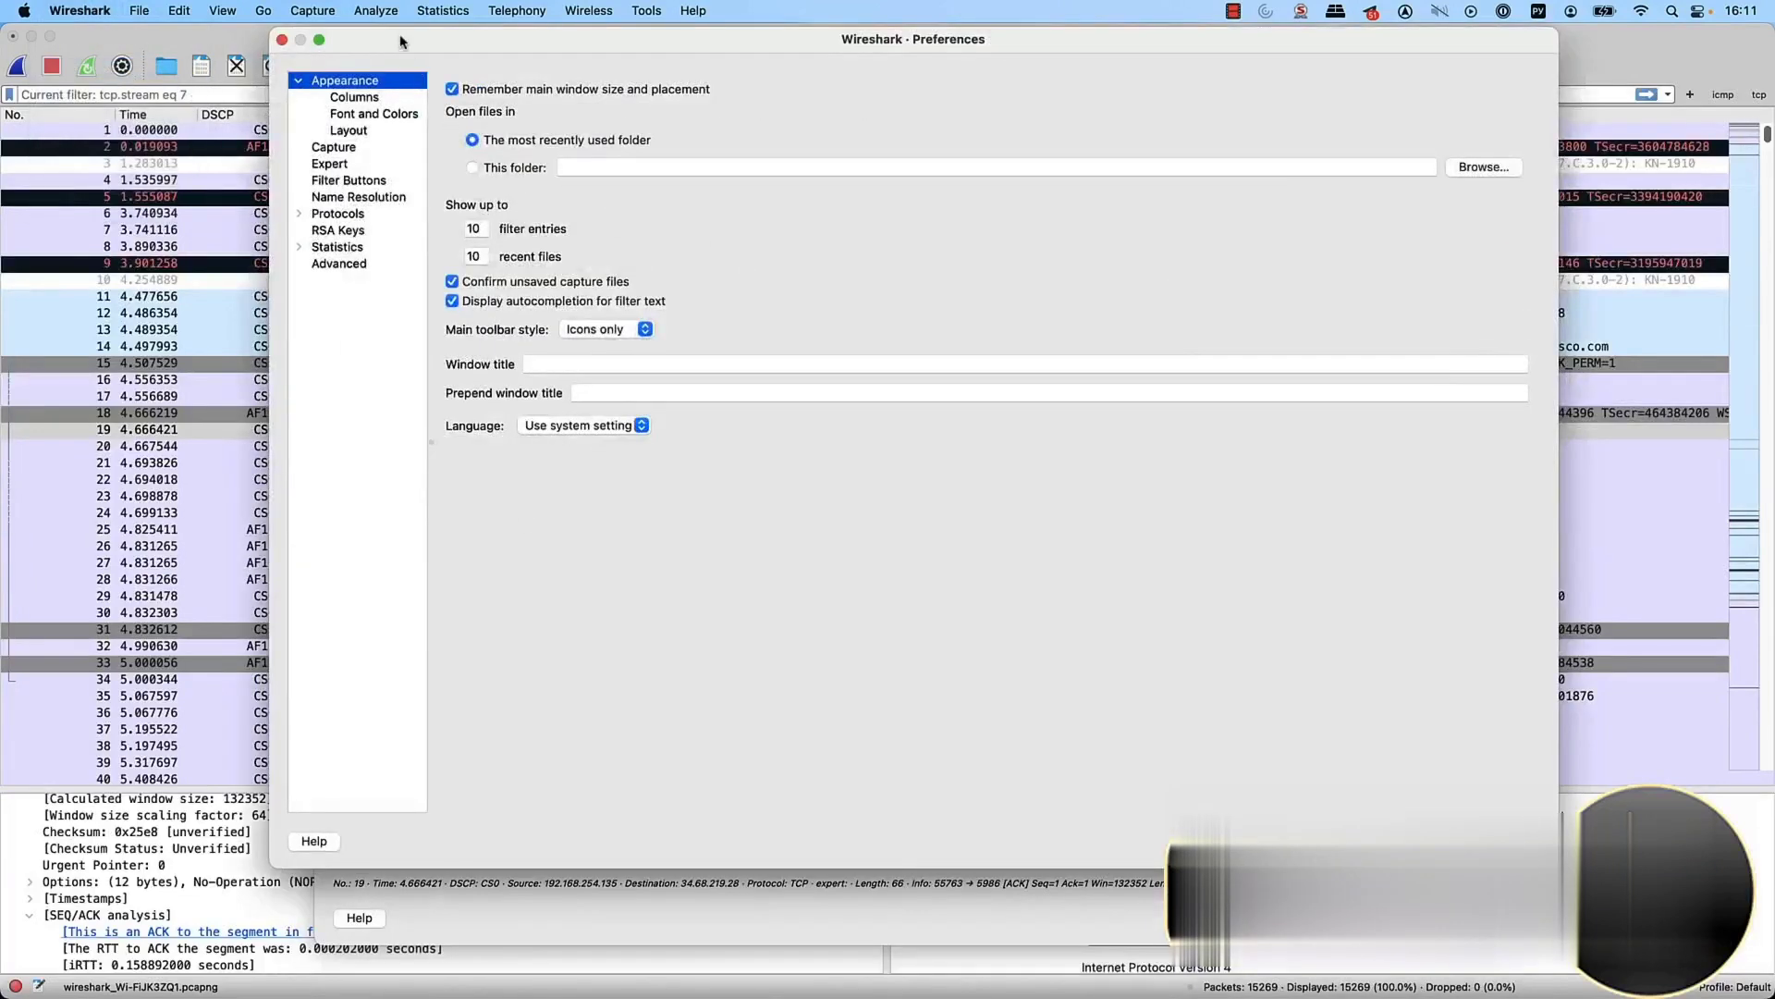
drag(407, 41, 745, 117)
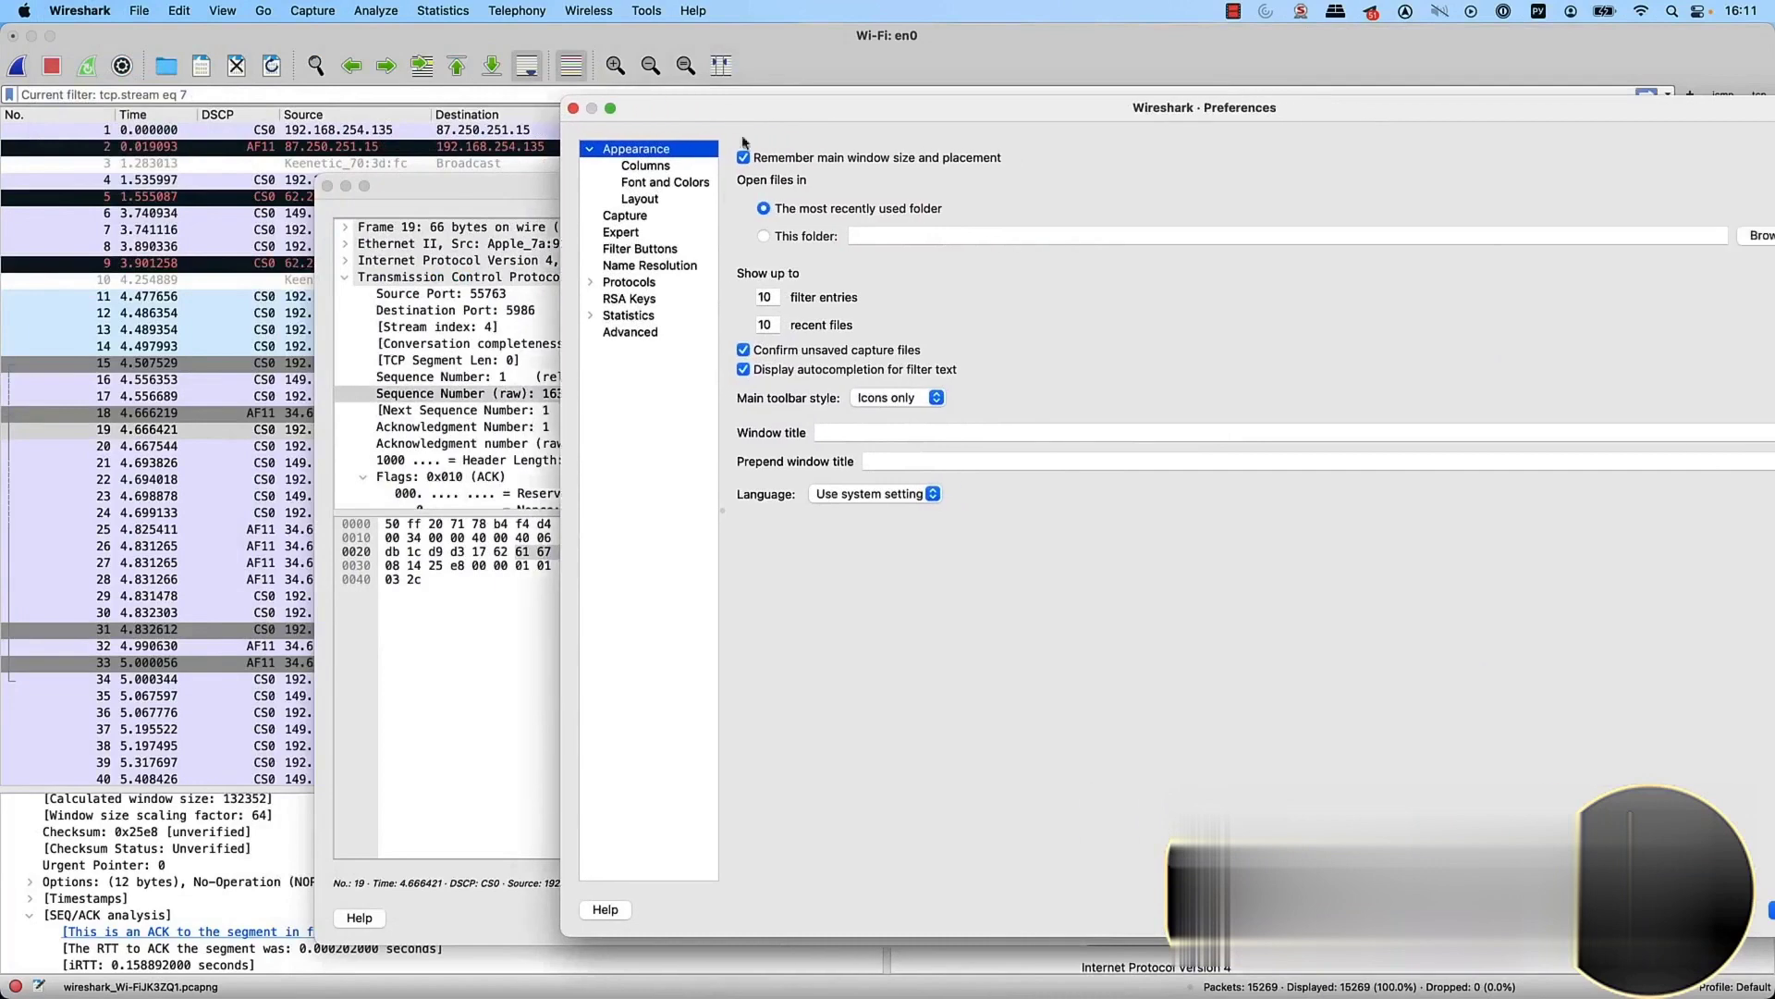
click(591, 283)
scroll(636, 597, down, 20)
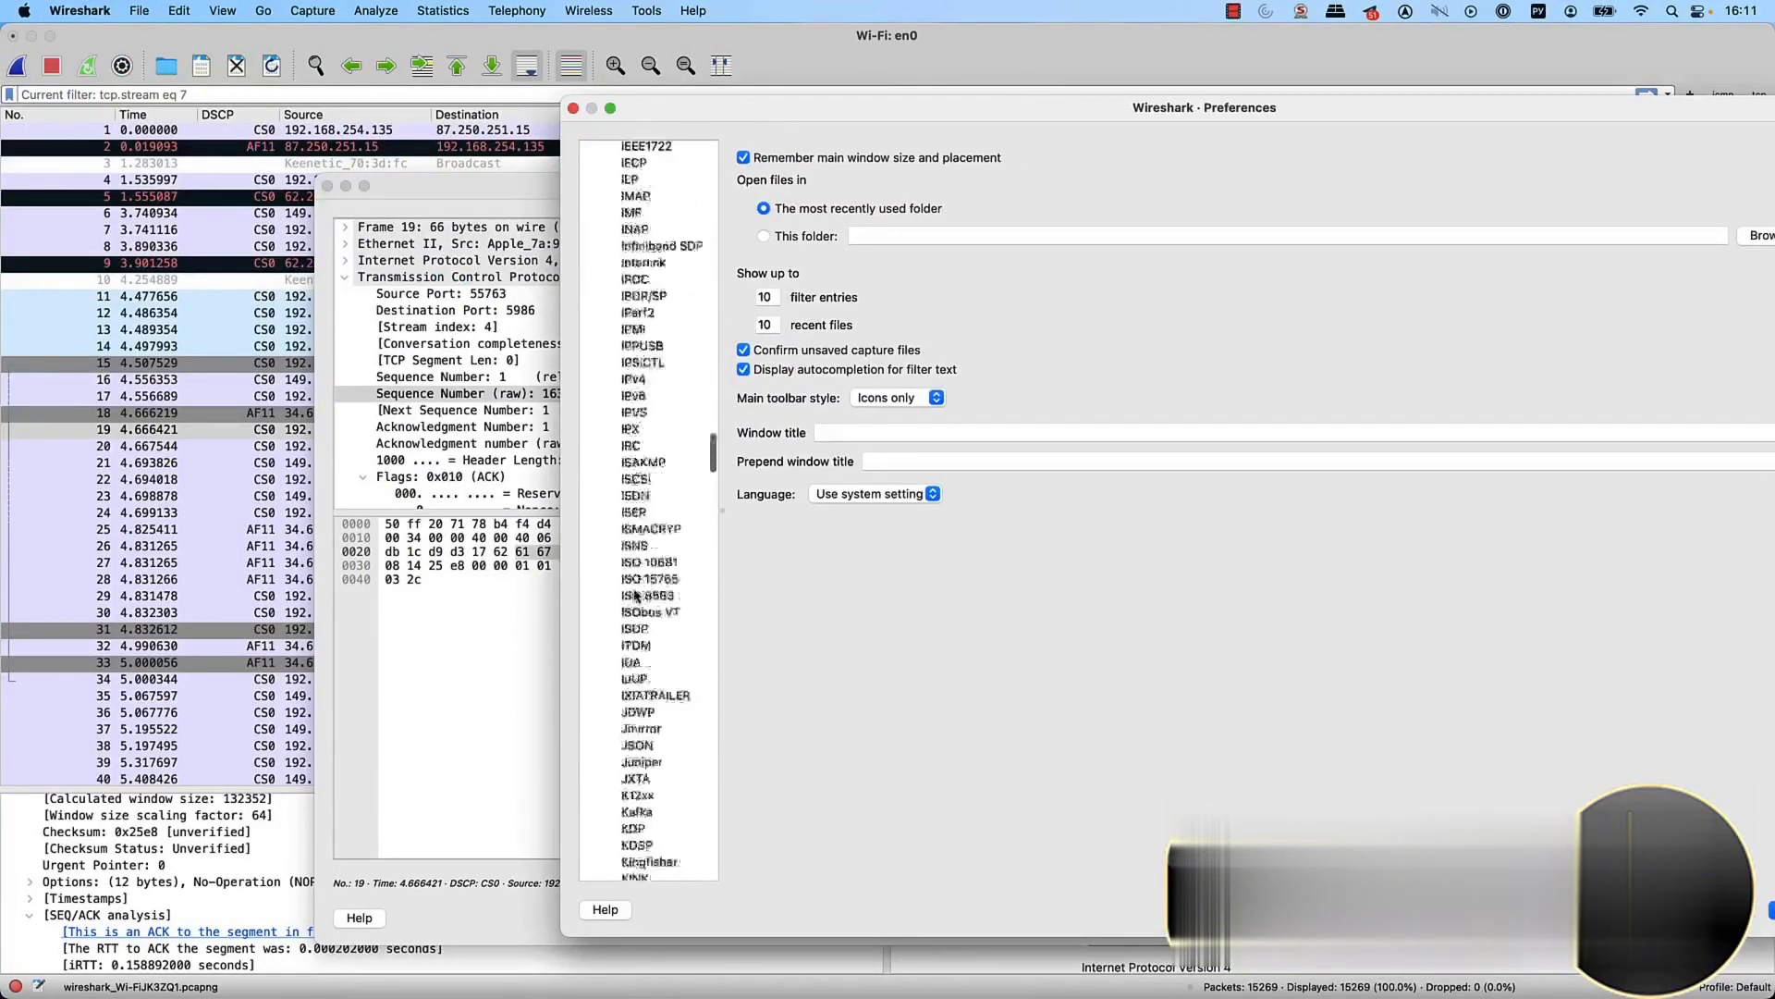
scroll(636, 596, down, 20)
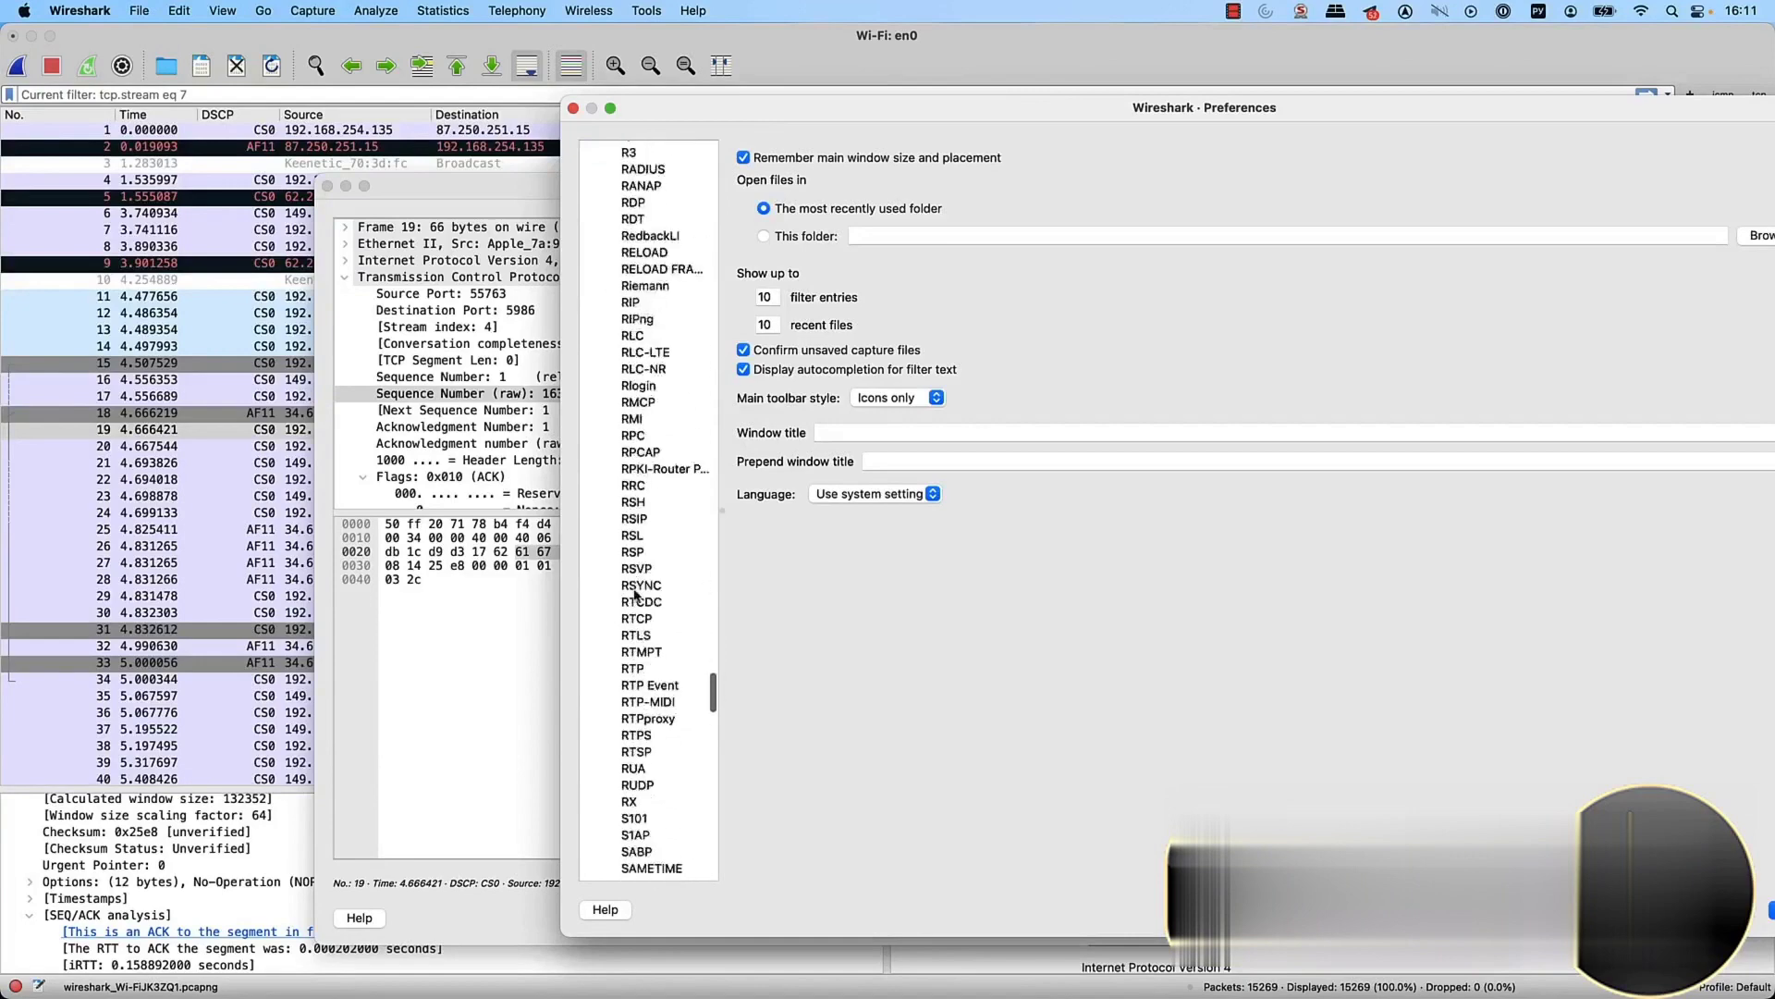
scroll(636, 597, down, 20)
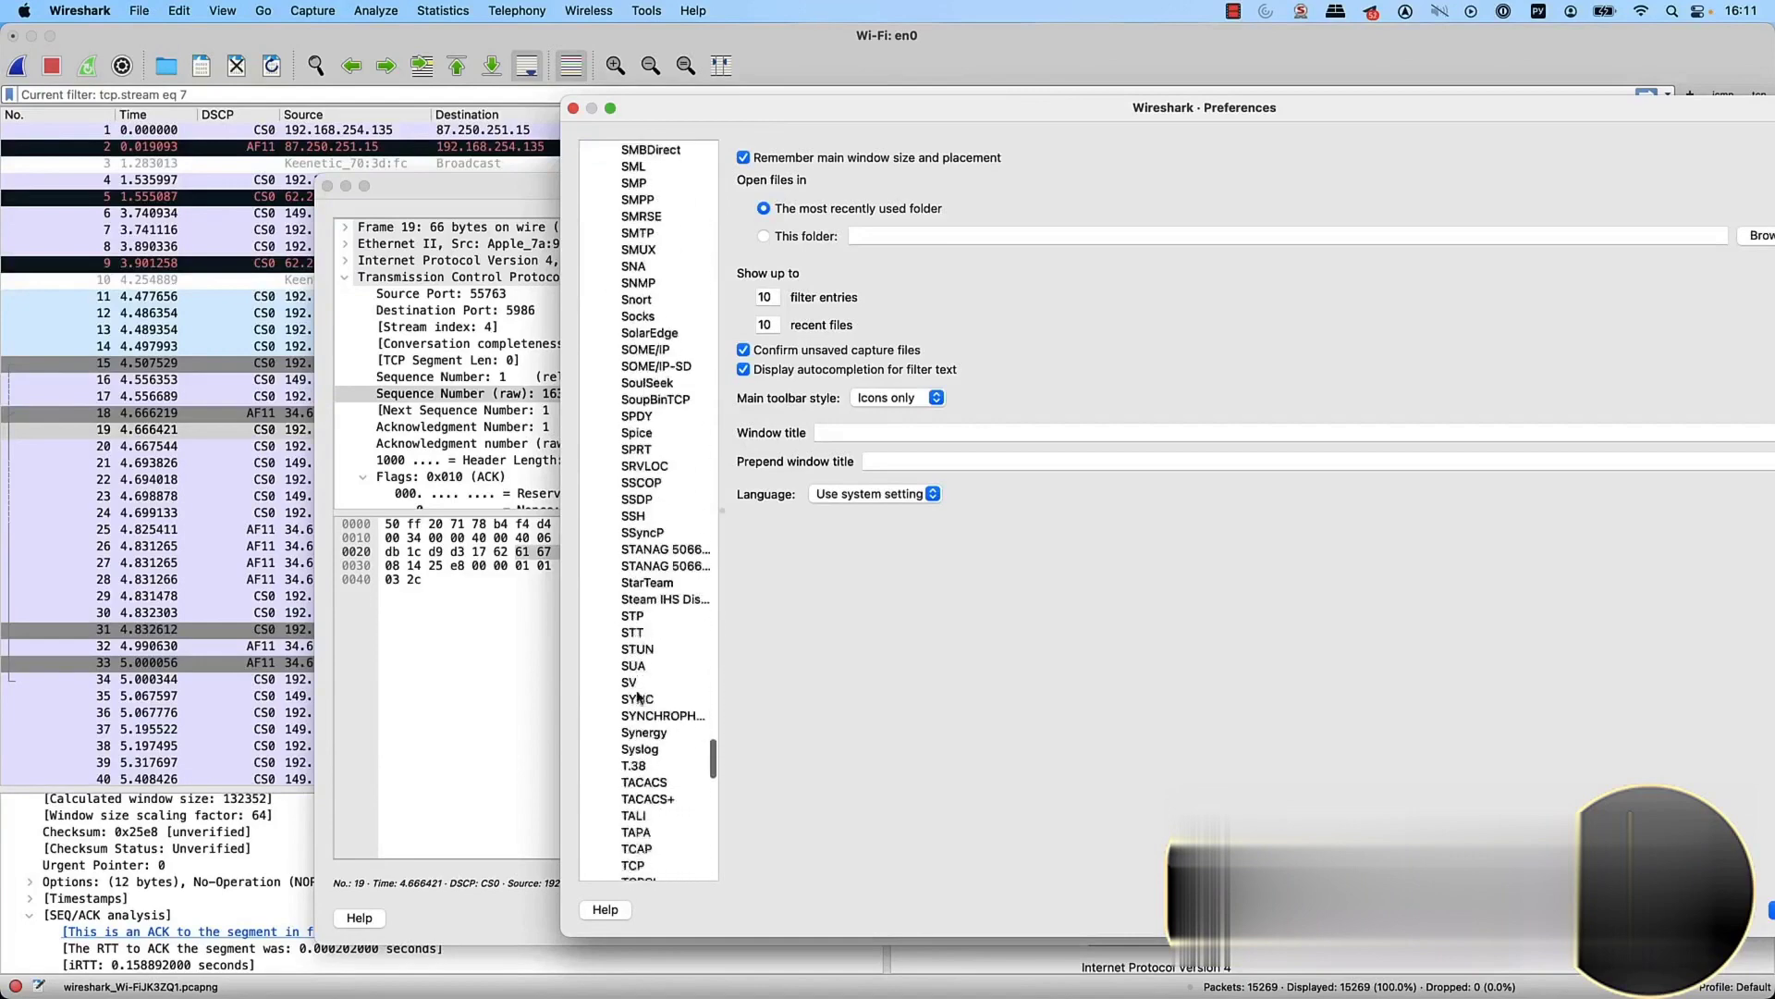
scroll(638, 697, down, 20)
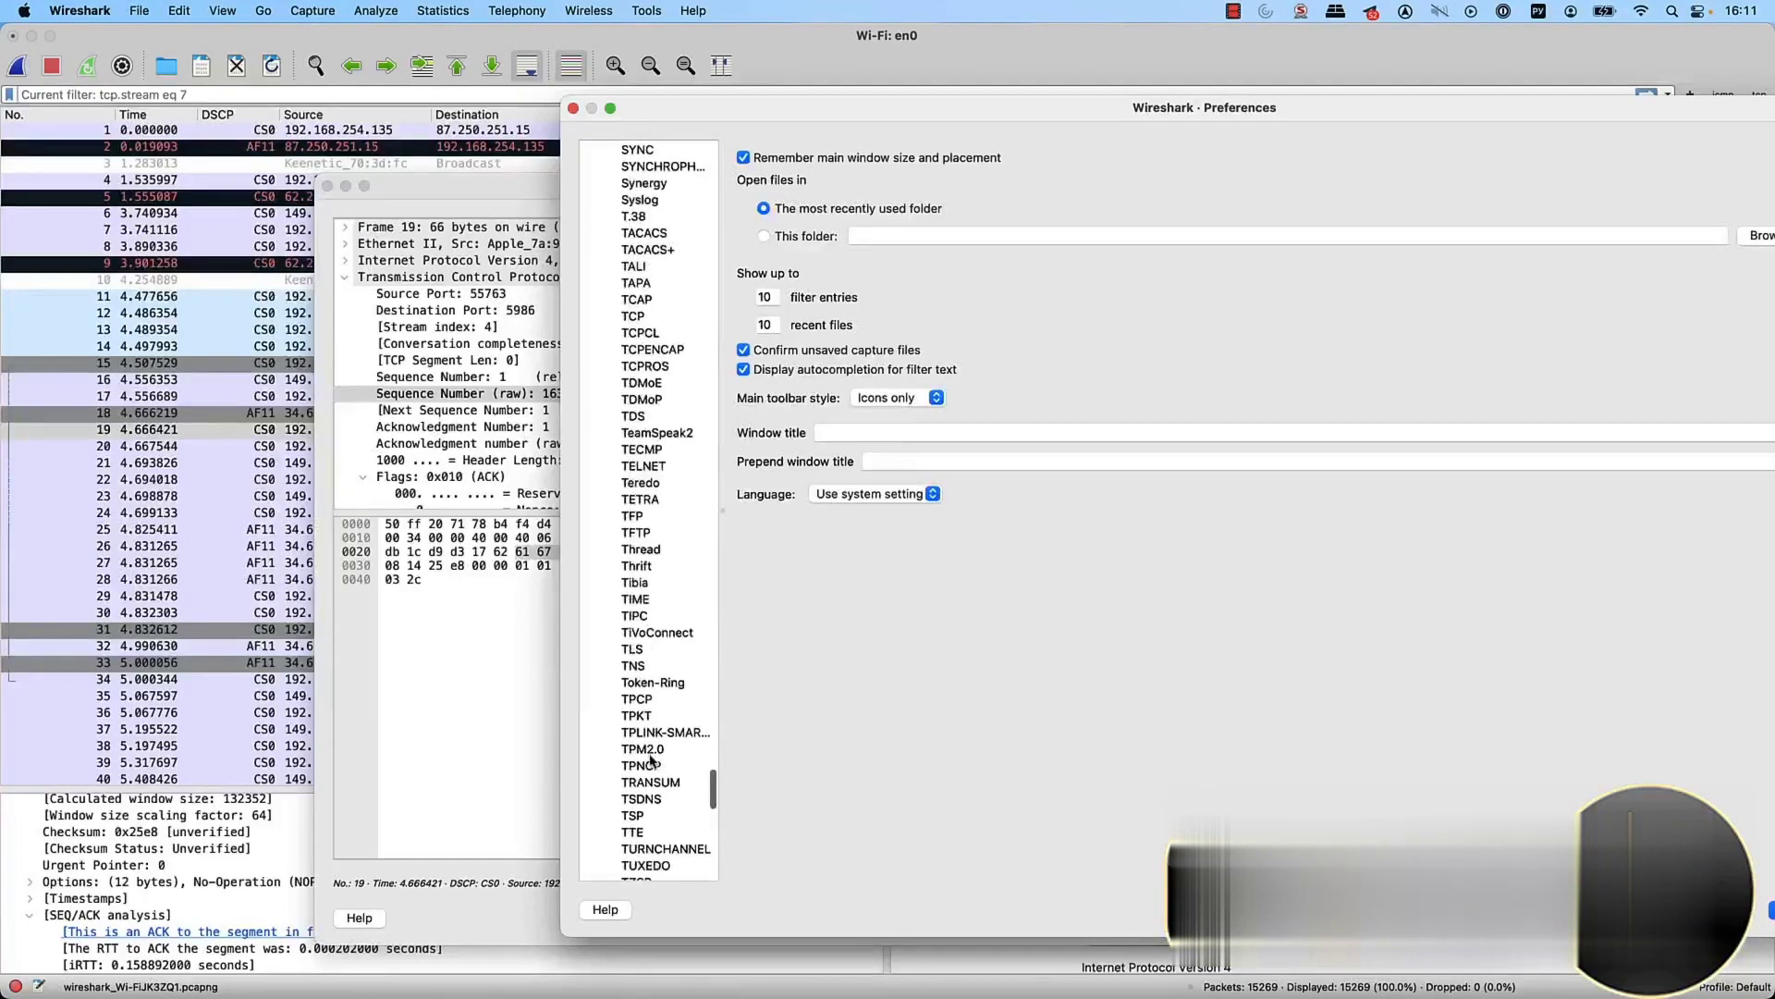
scroll(651, 761, down, 5)
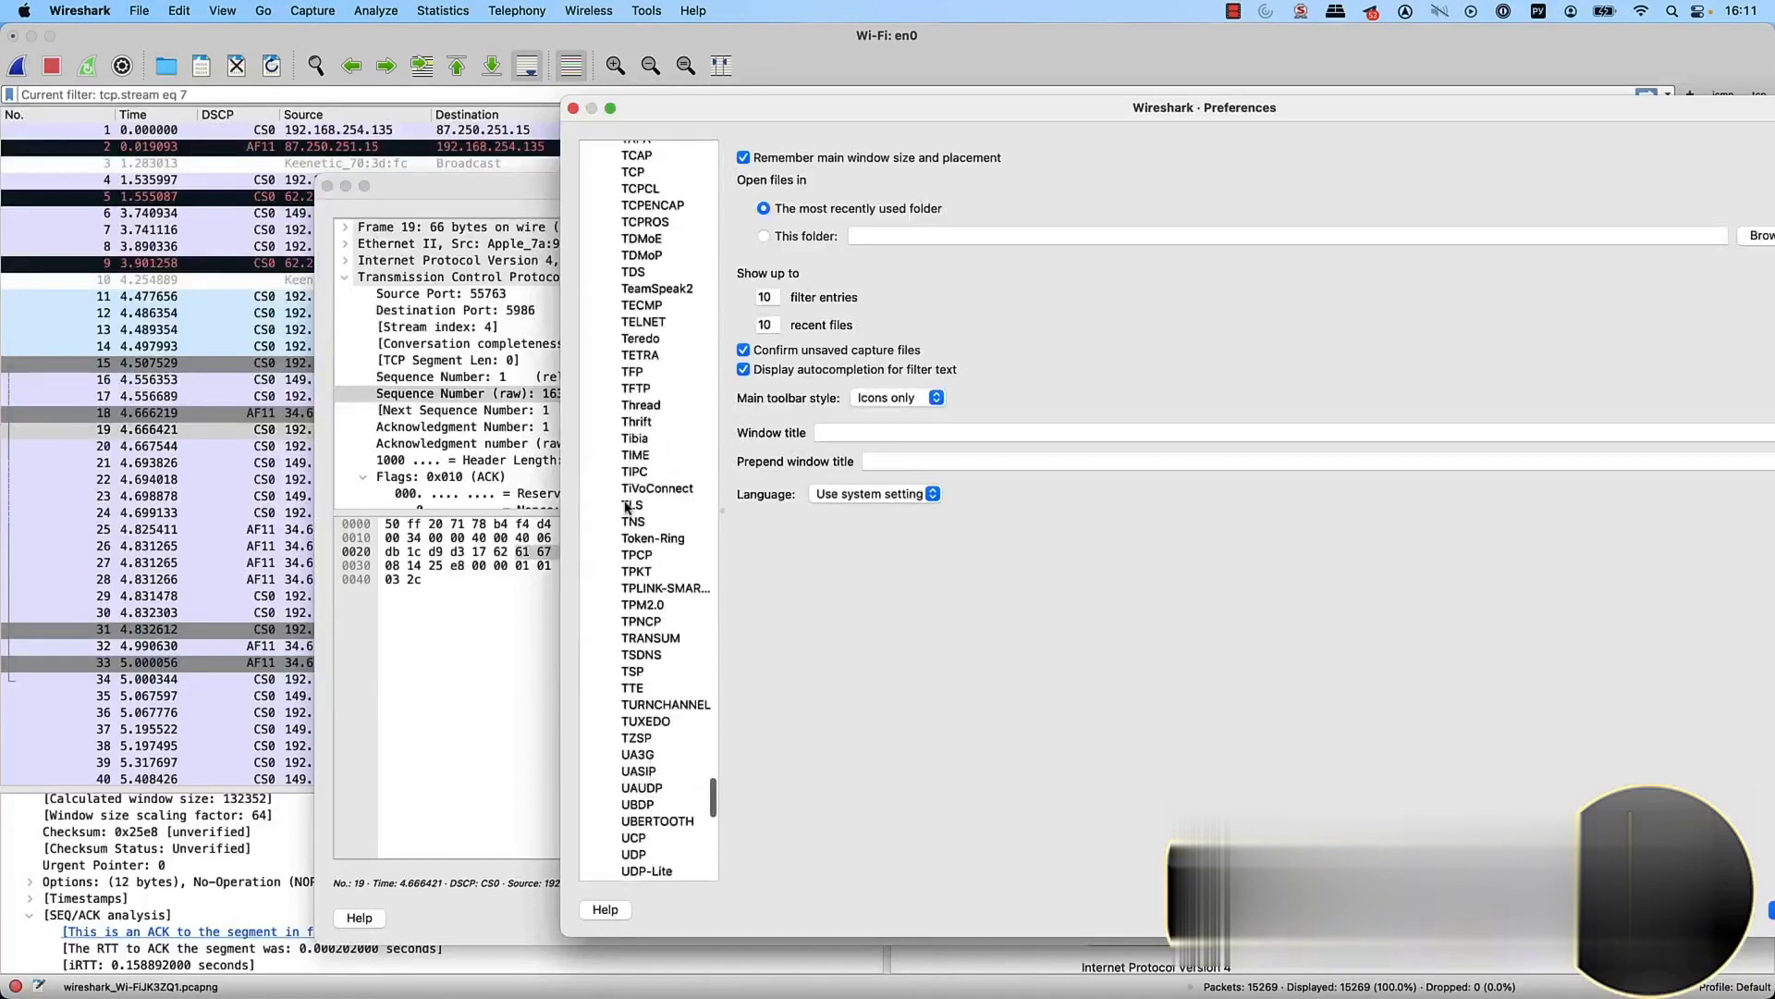
scroll(628, 507, up, 5)
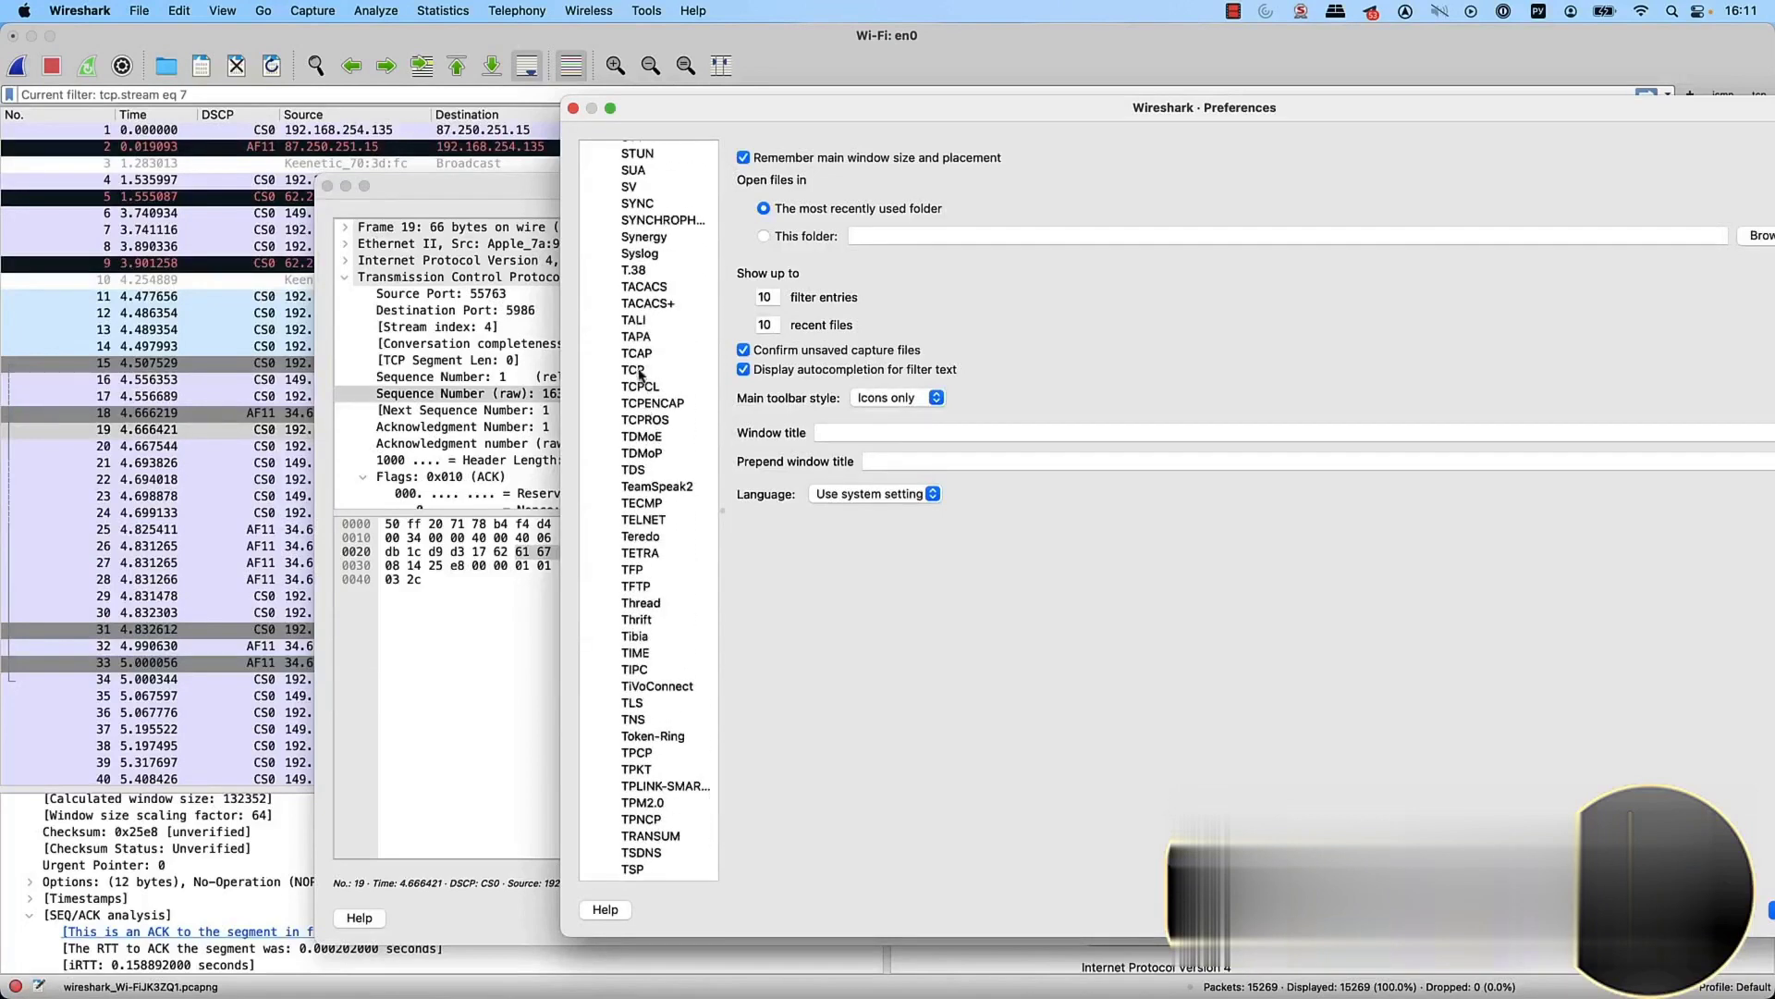
click(635, 369)
Step: Turn off relative sequence numbers for TCP and apply the preferences
mouse_move(740, 95)
mouse_down()
mouse_move(659, 97)
mouse_move(740, 108)
mouse_up()
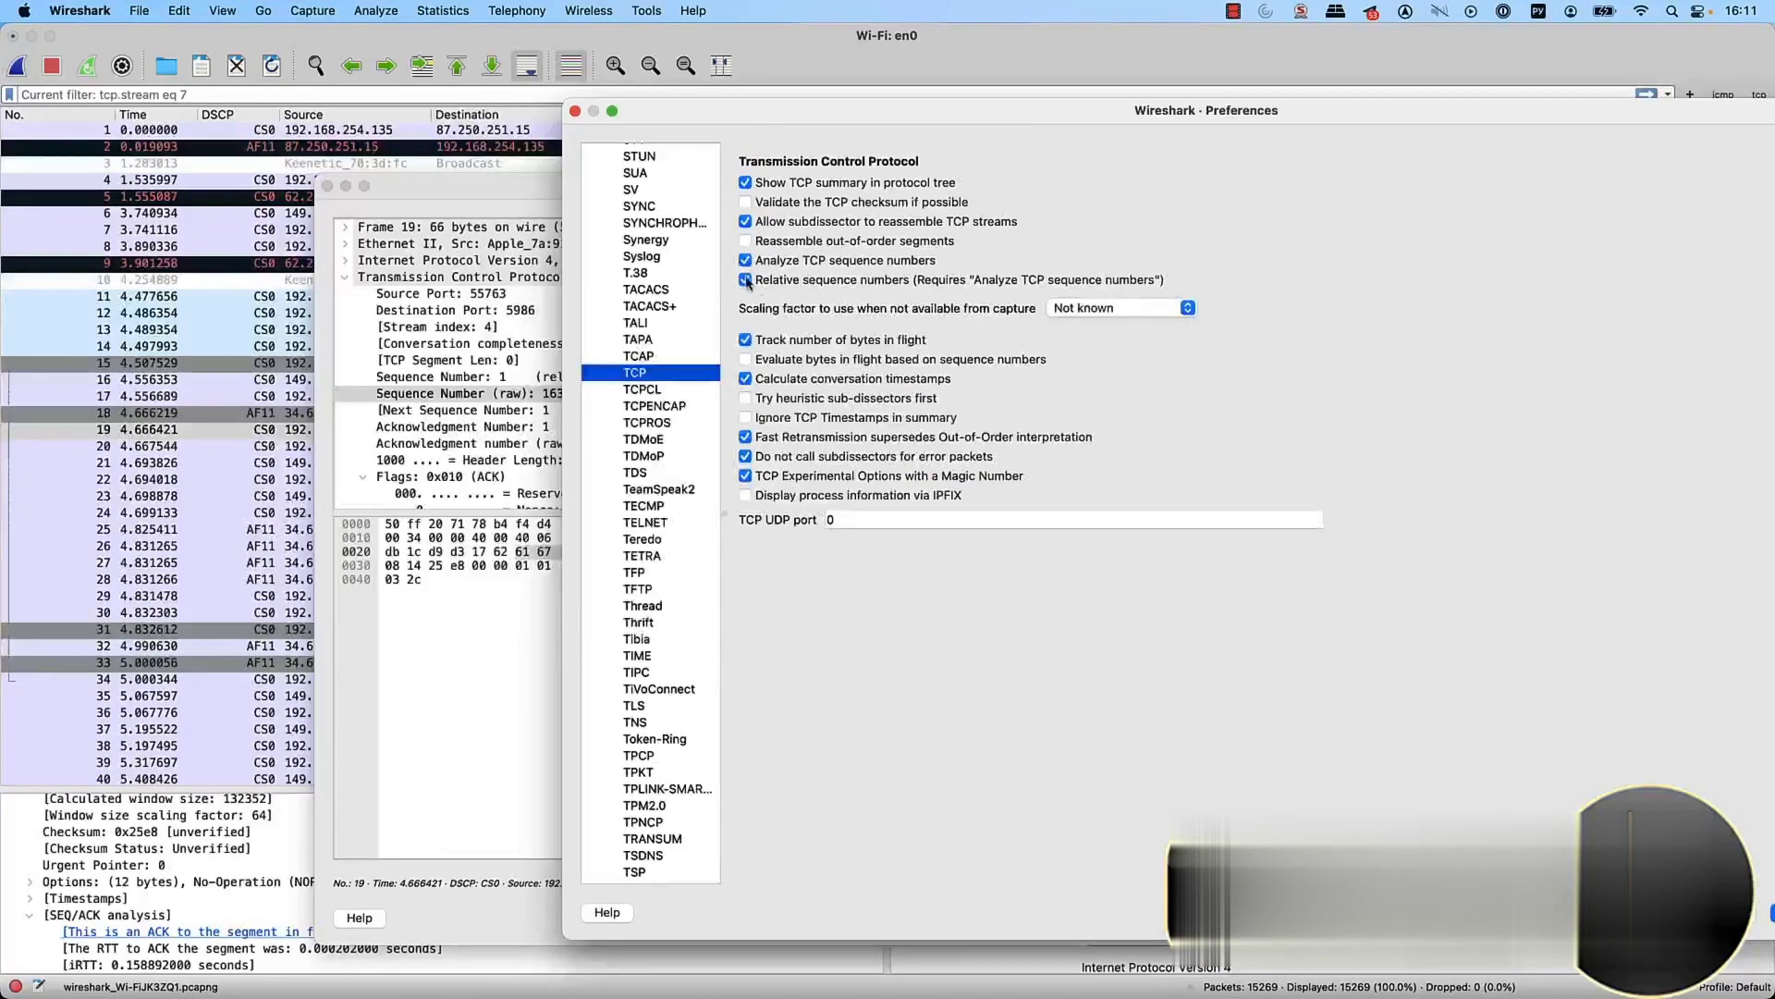
click(745, 280)
drag(757, 111, 610, 62)
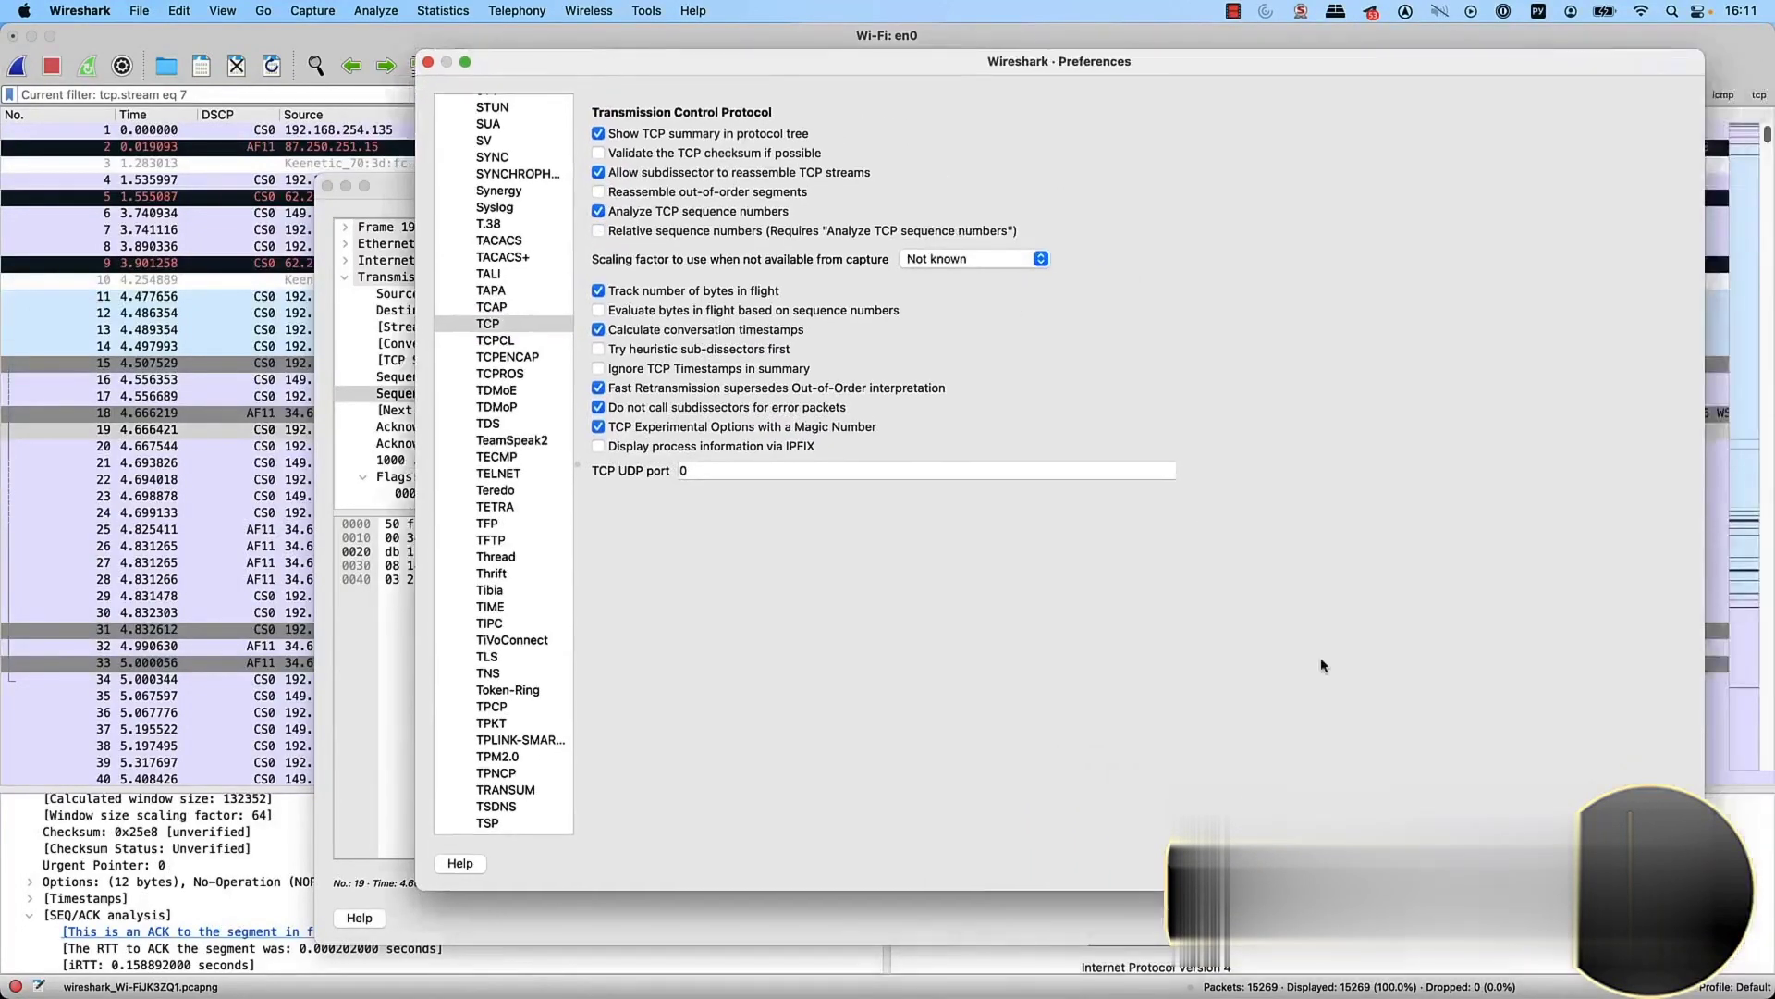
key(Return)
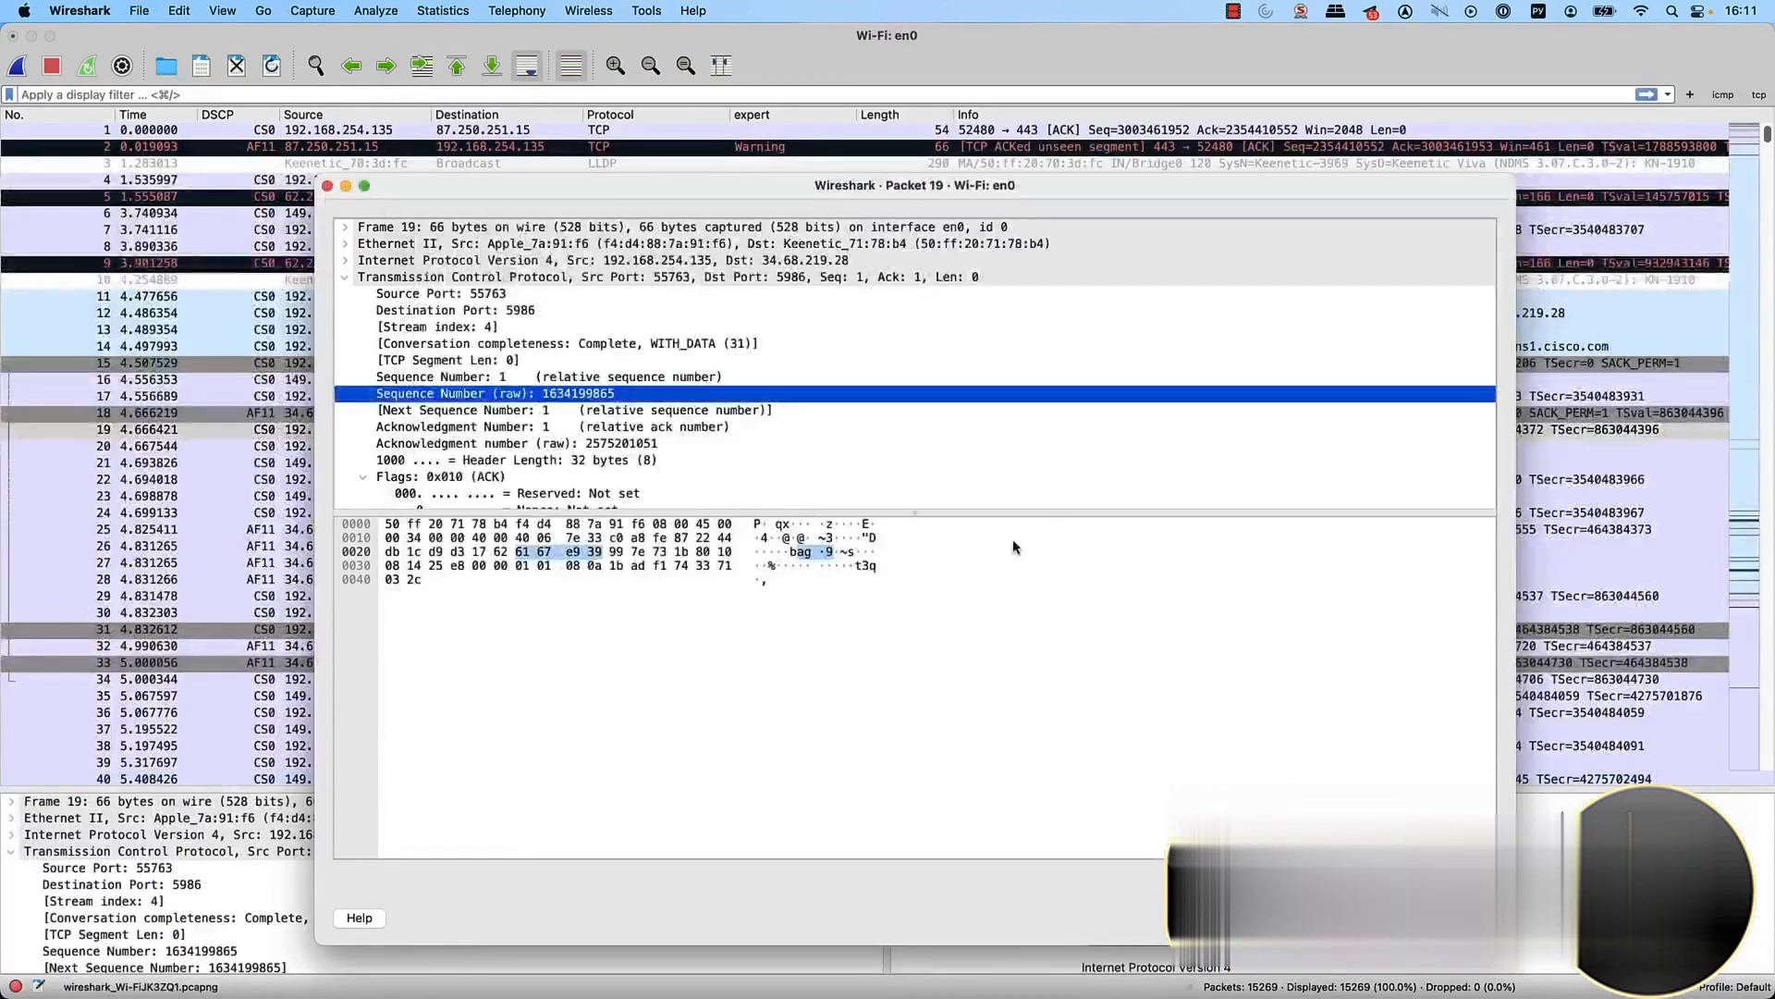
Step: Close the outdated packet 19 window, reopen the packet to examine its sequence and acknowledgment numbers, and close it again
key(Escape)
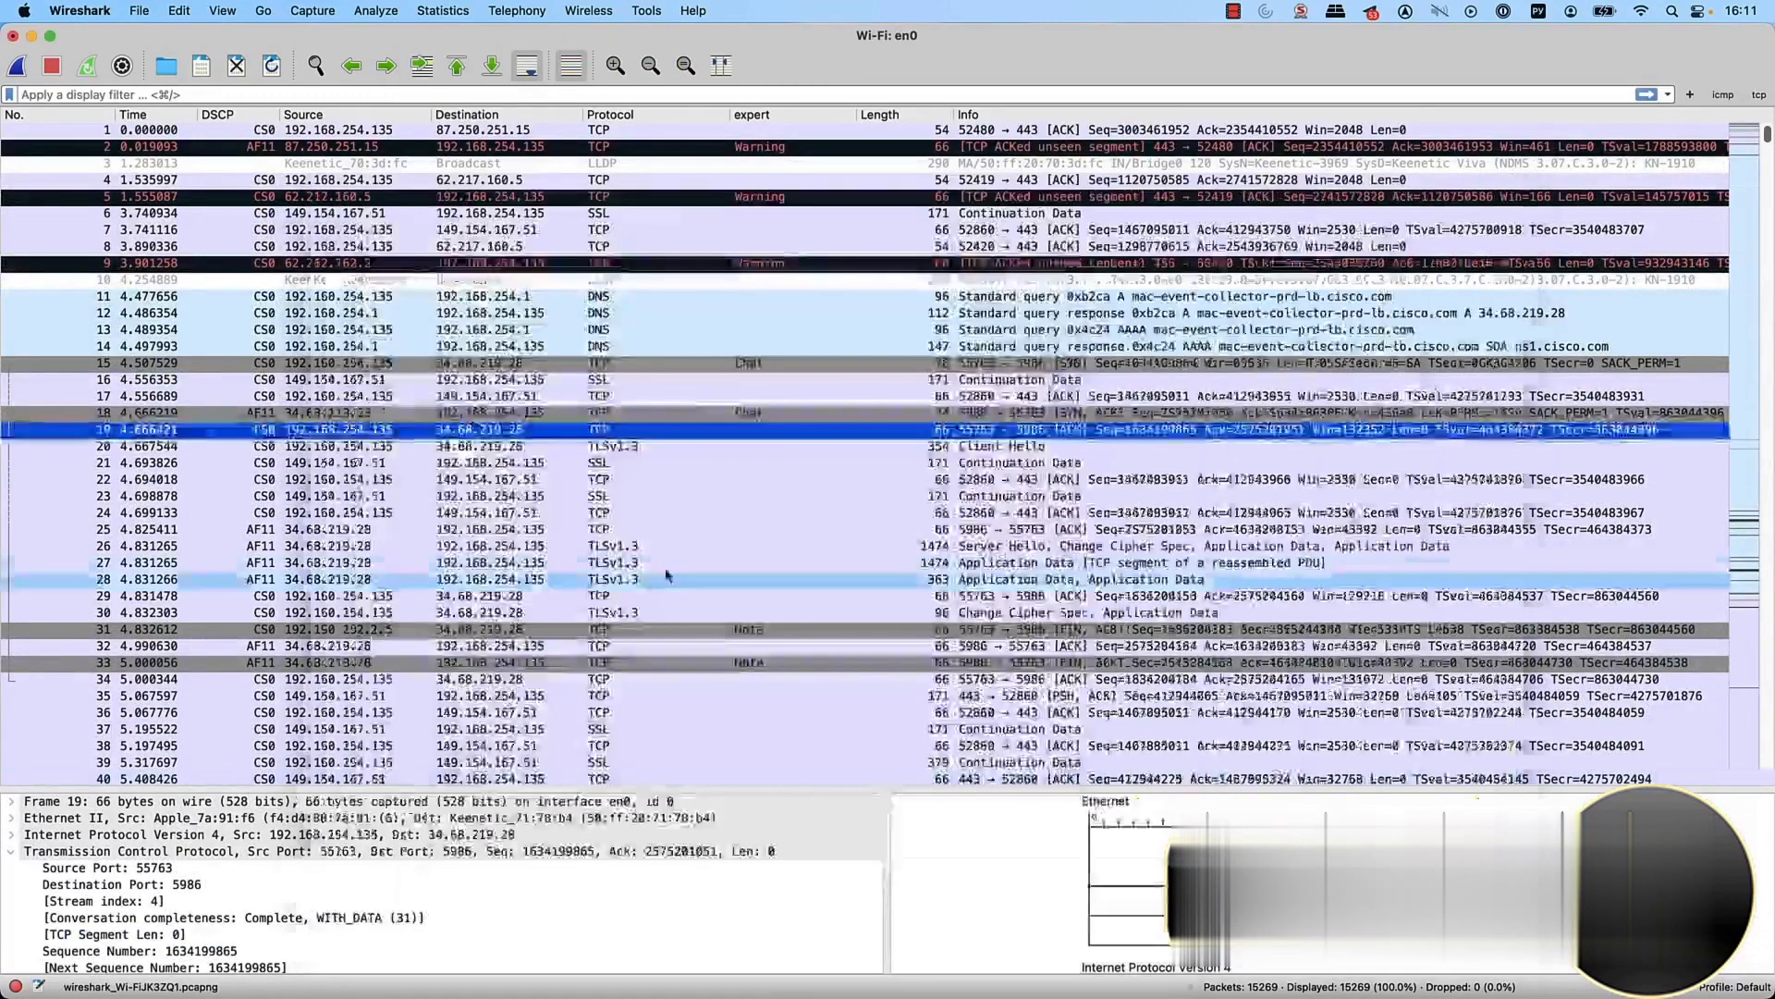
click(647, 429)
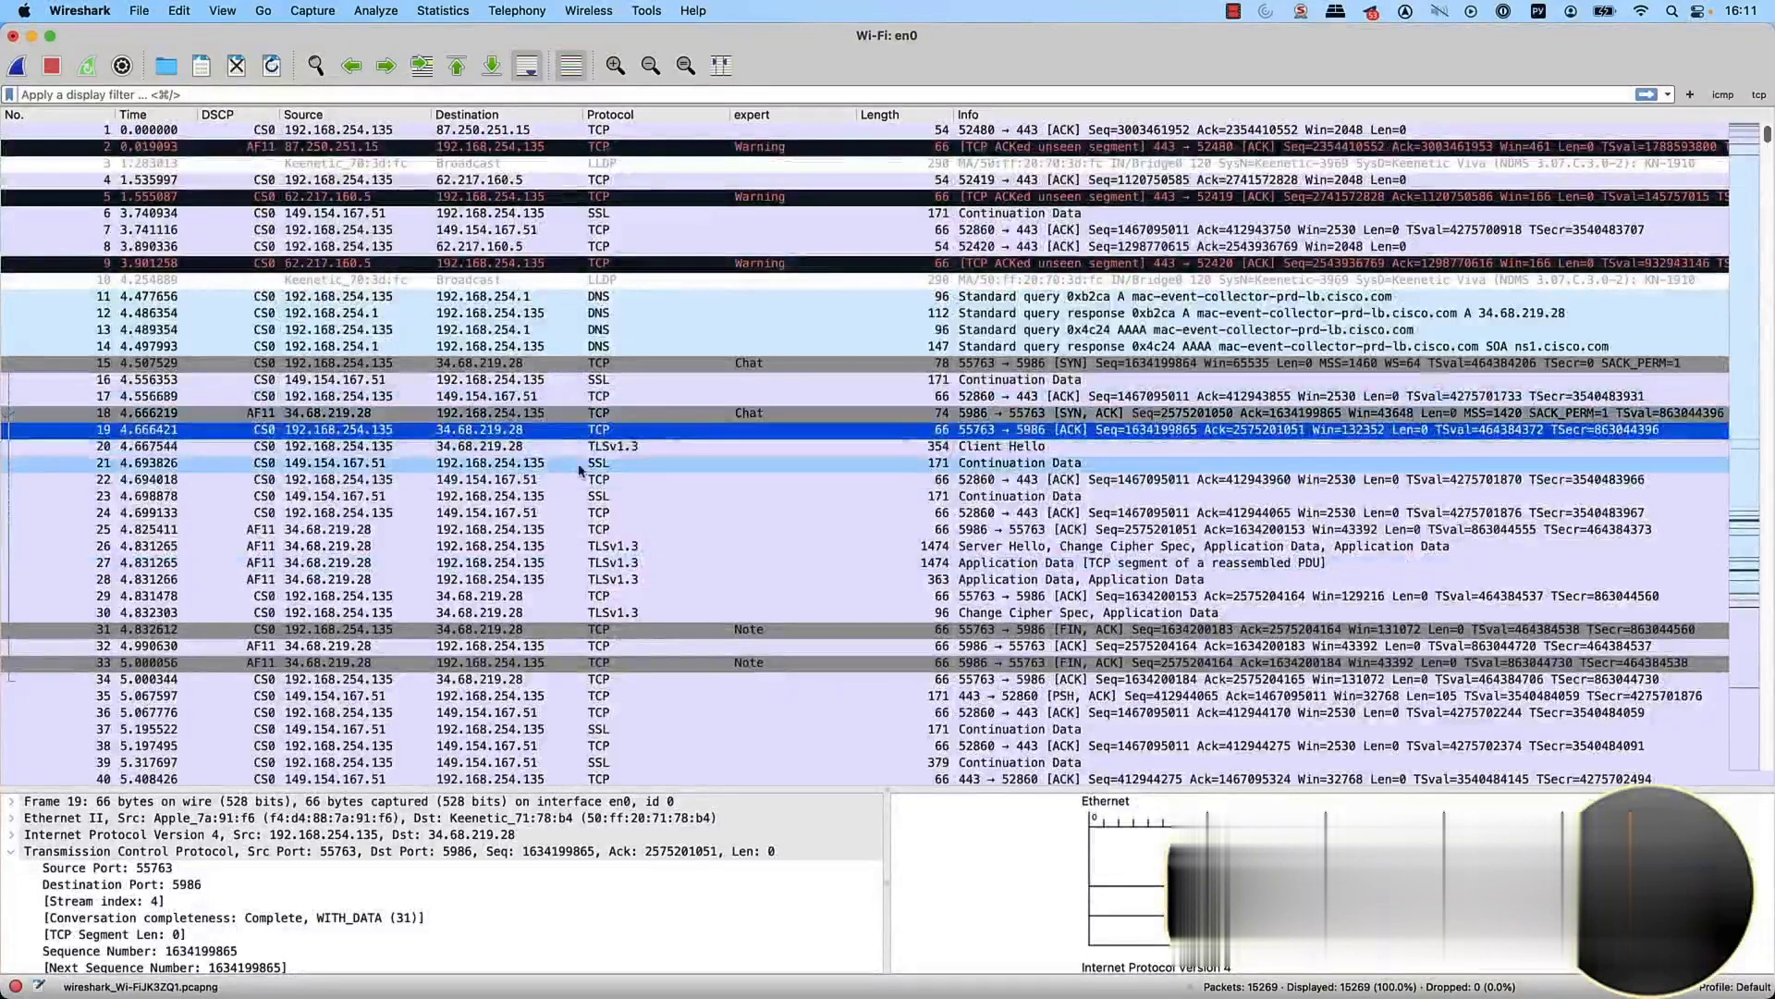
double_click(499, 433)
key(Up)
key(Up)
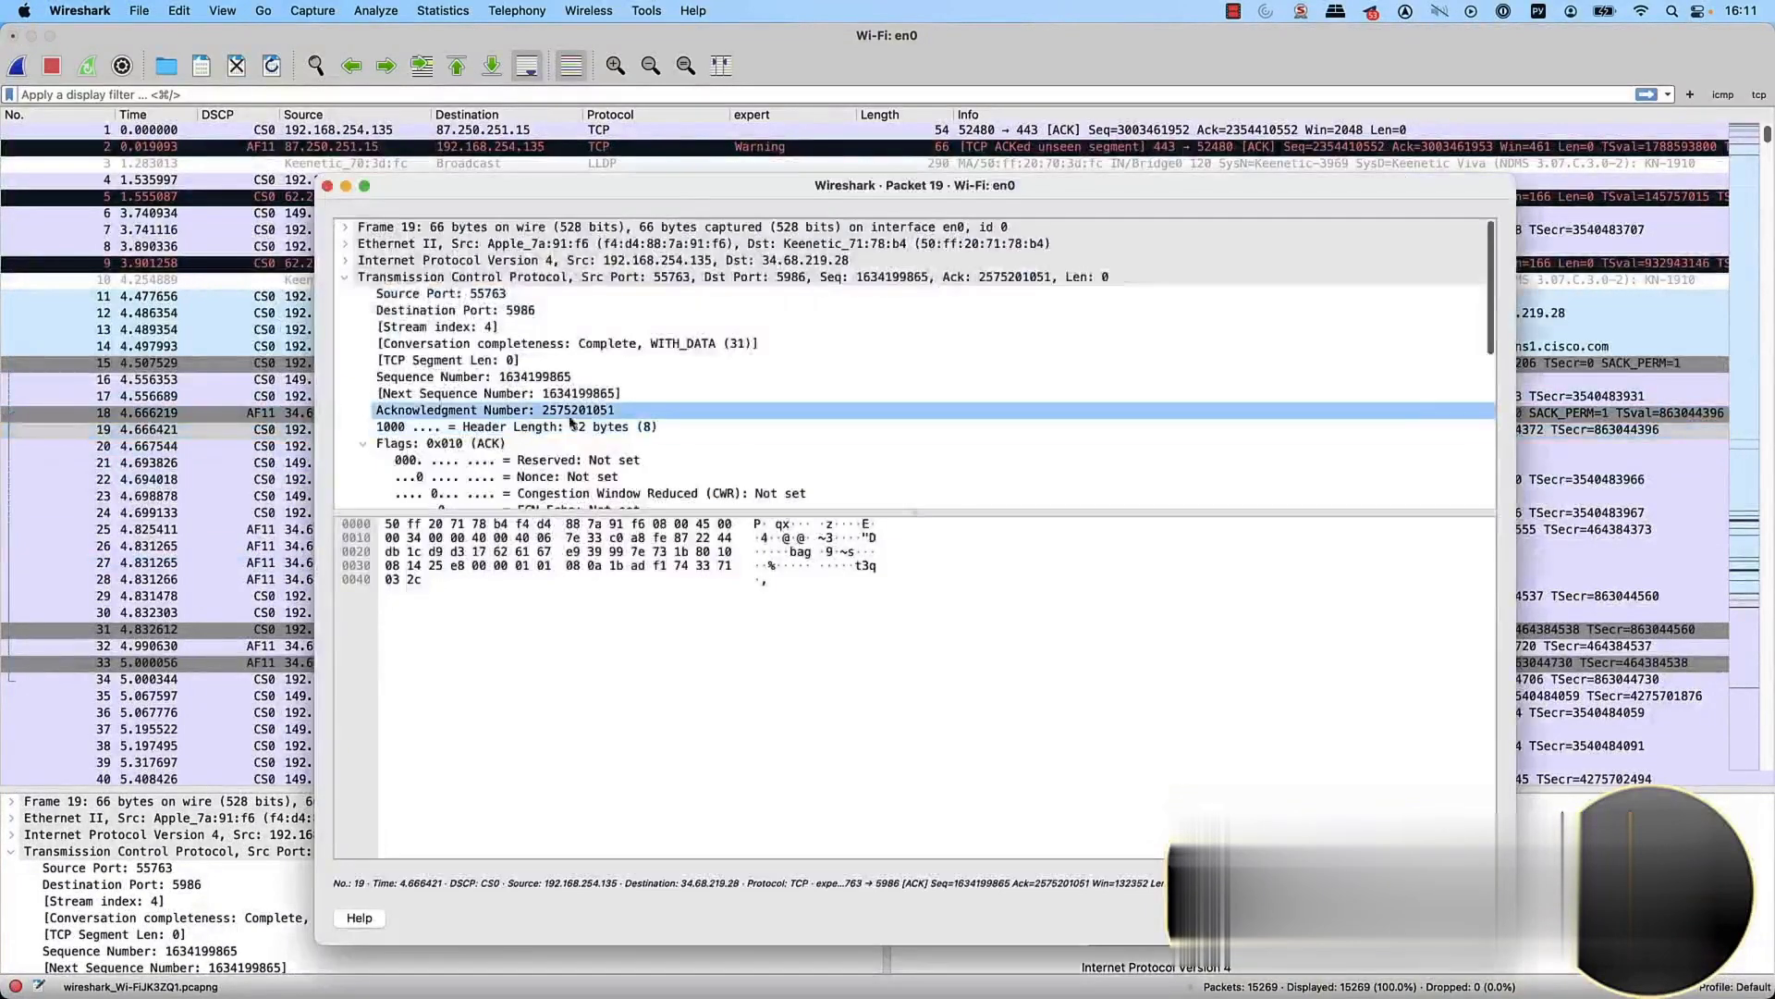
click(500, 443)
click(568, 459)
scroll(569, 459, down, 2)
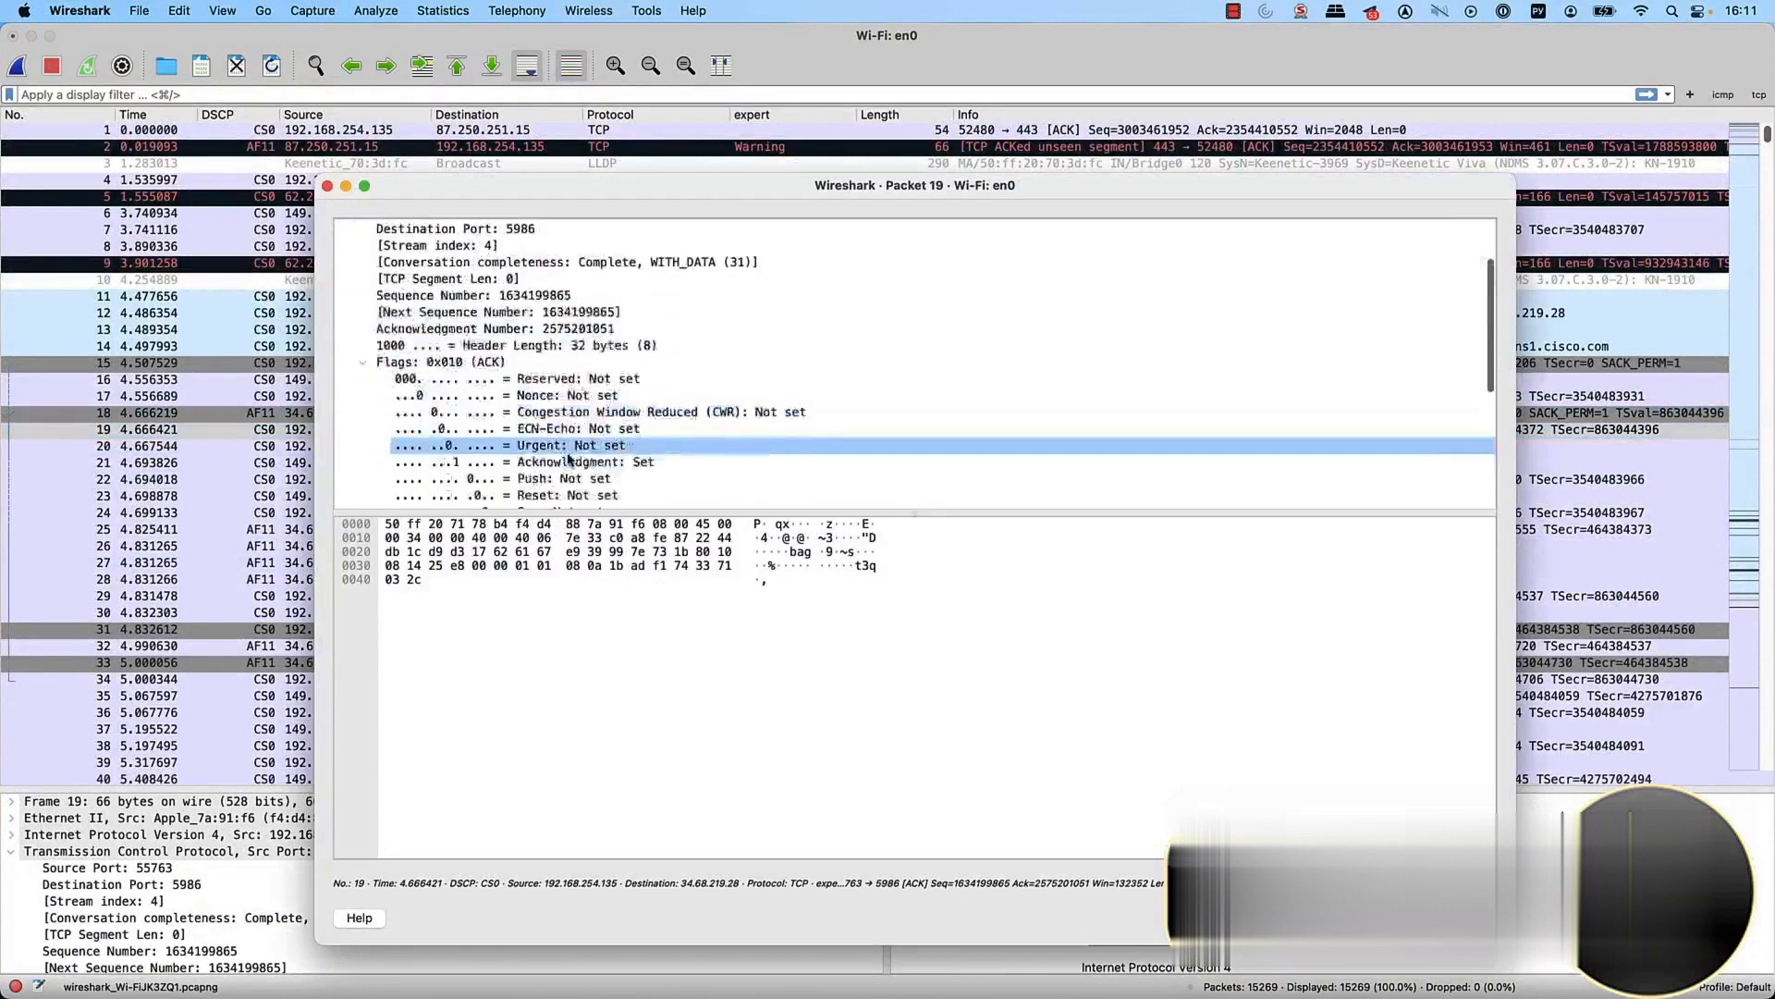
scroll(462, 370, up, 1)
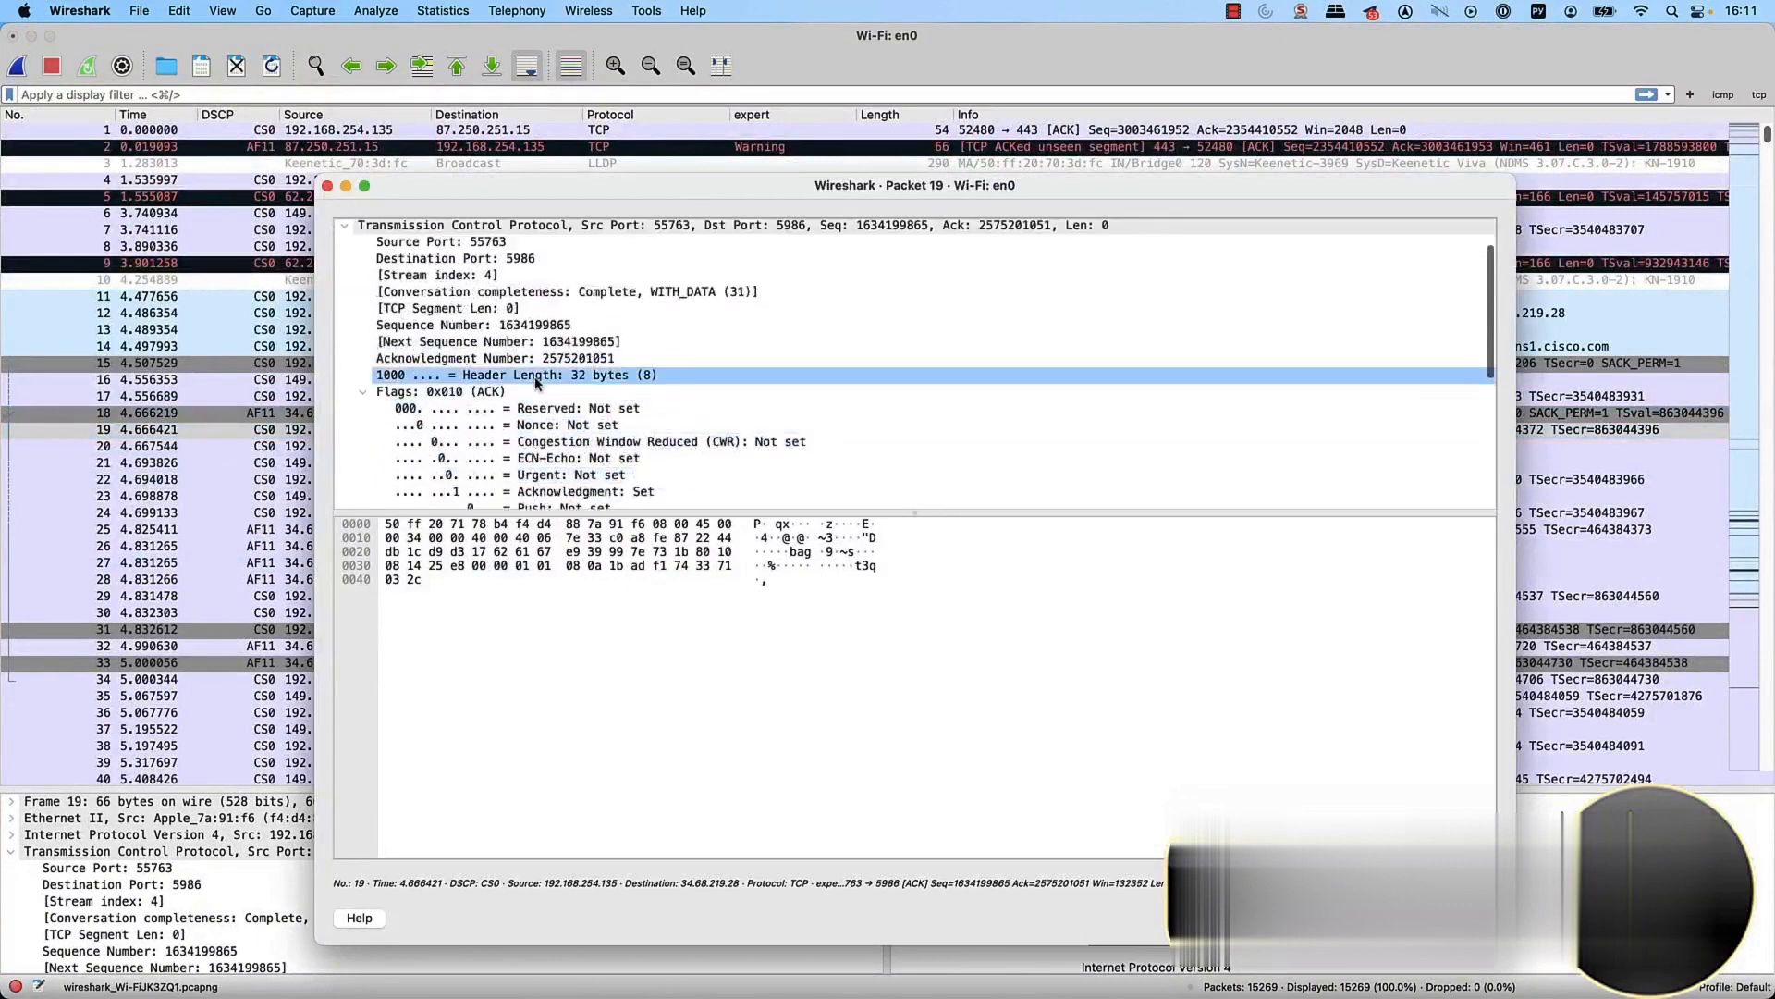
click(327, 186)
Step: Return to the TCP protocol settings in the application preferences
click(88, 13)
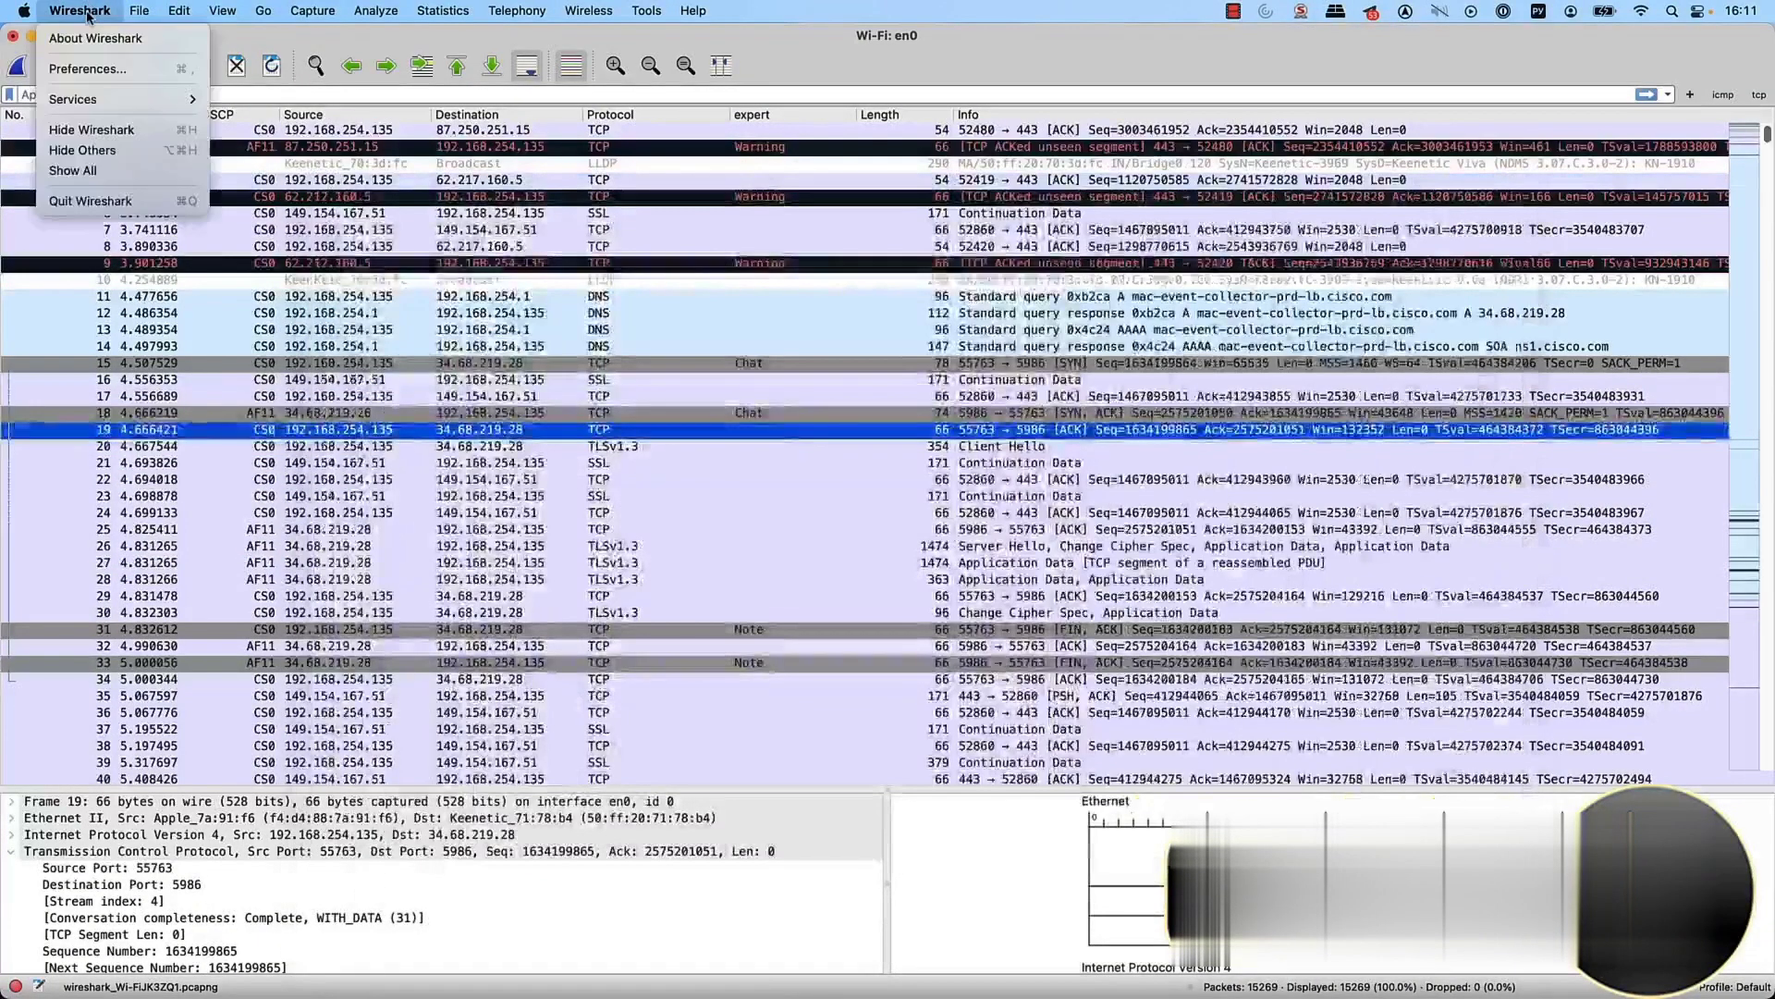
click(88, 68)
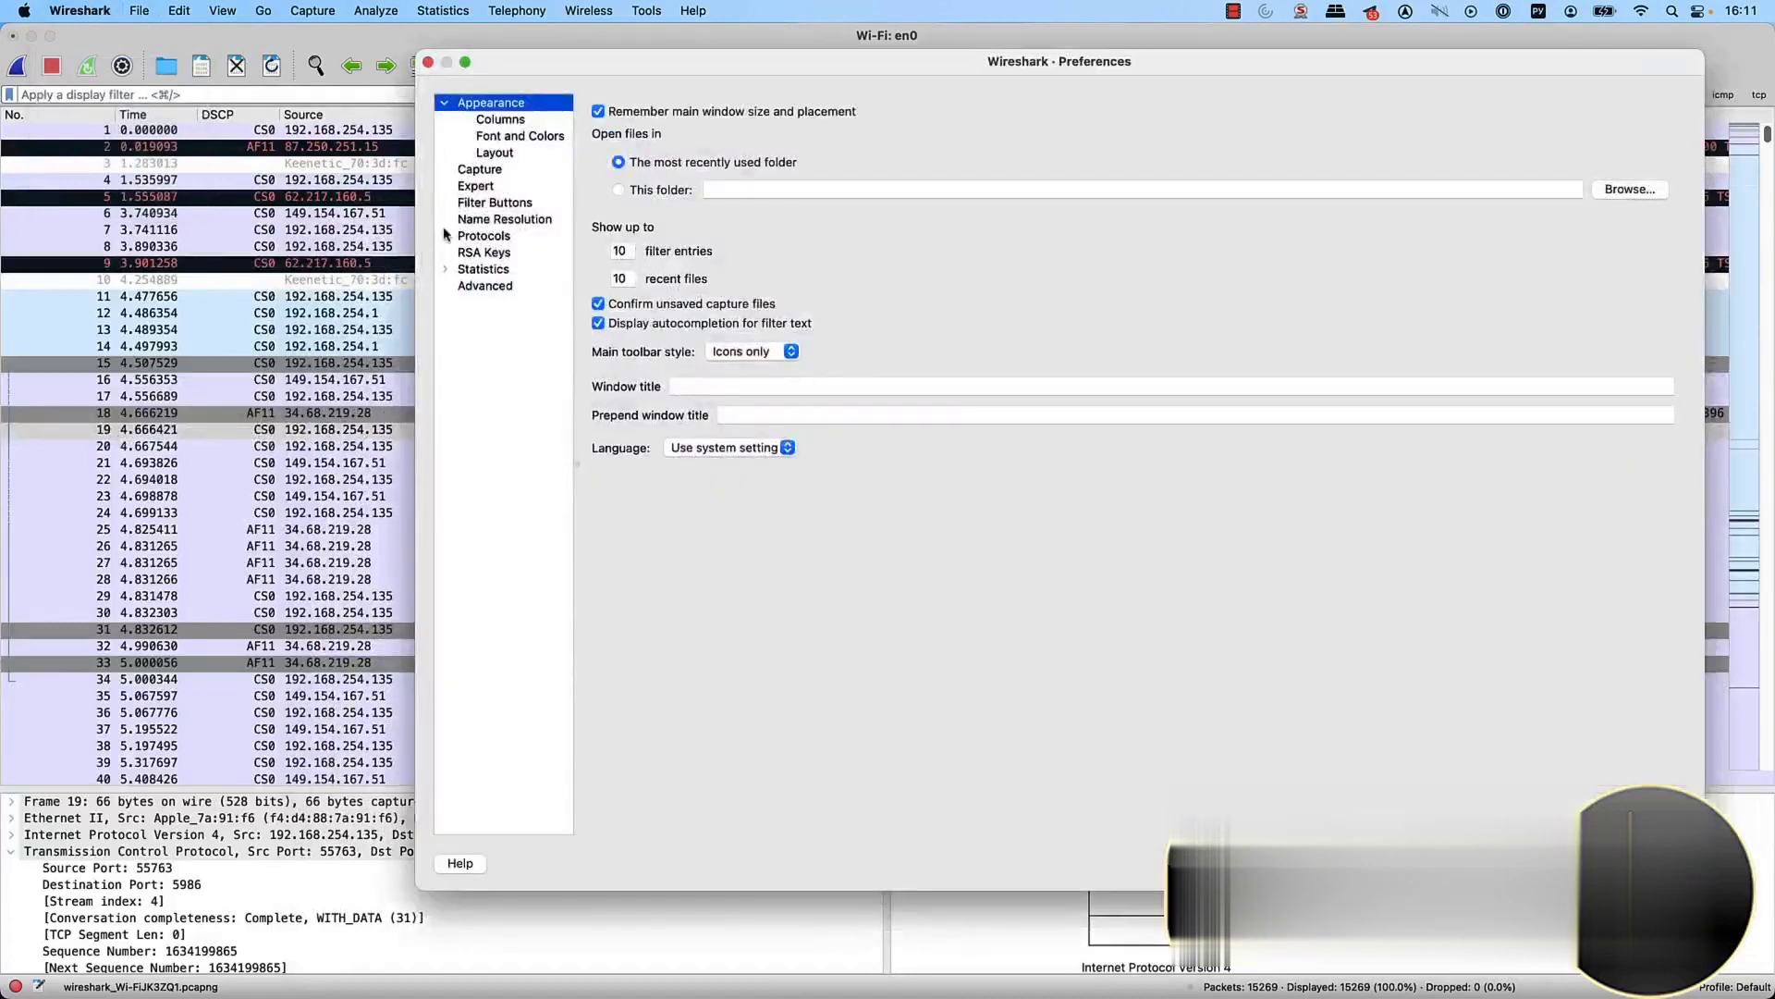
click(444, 237)
click(489, 452)
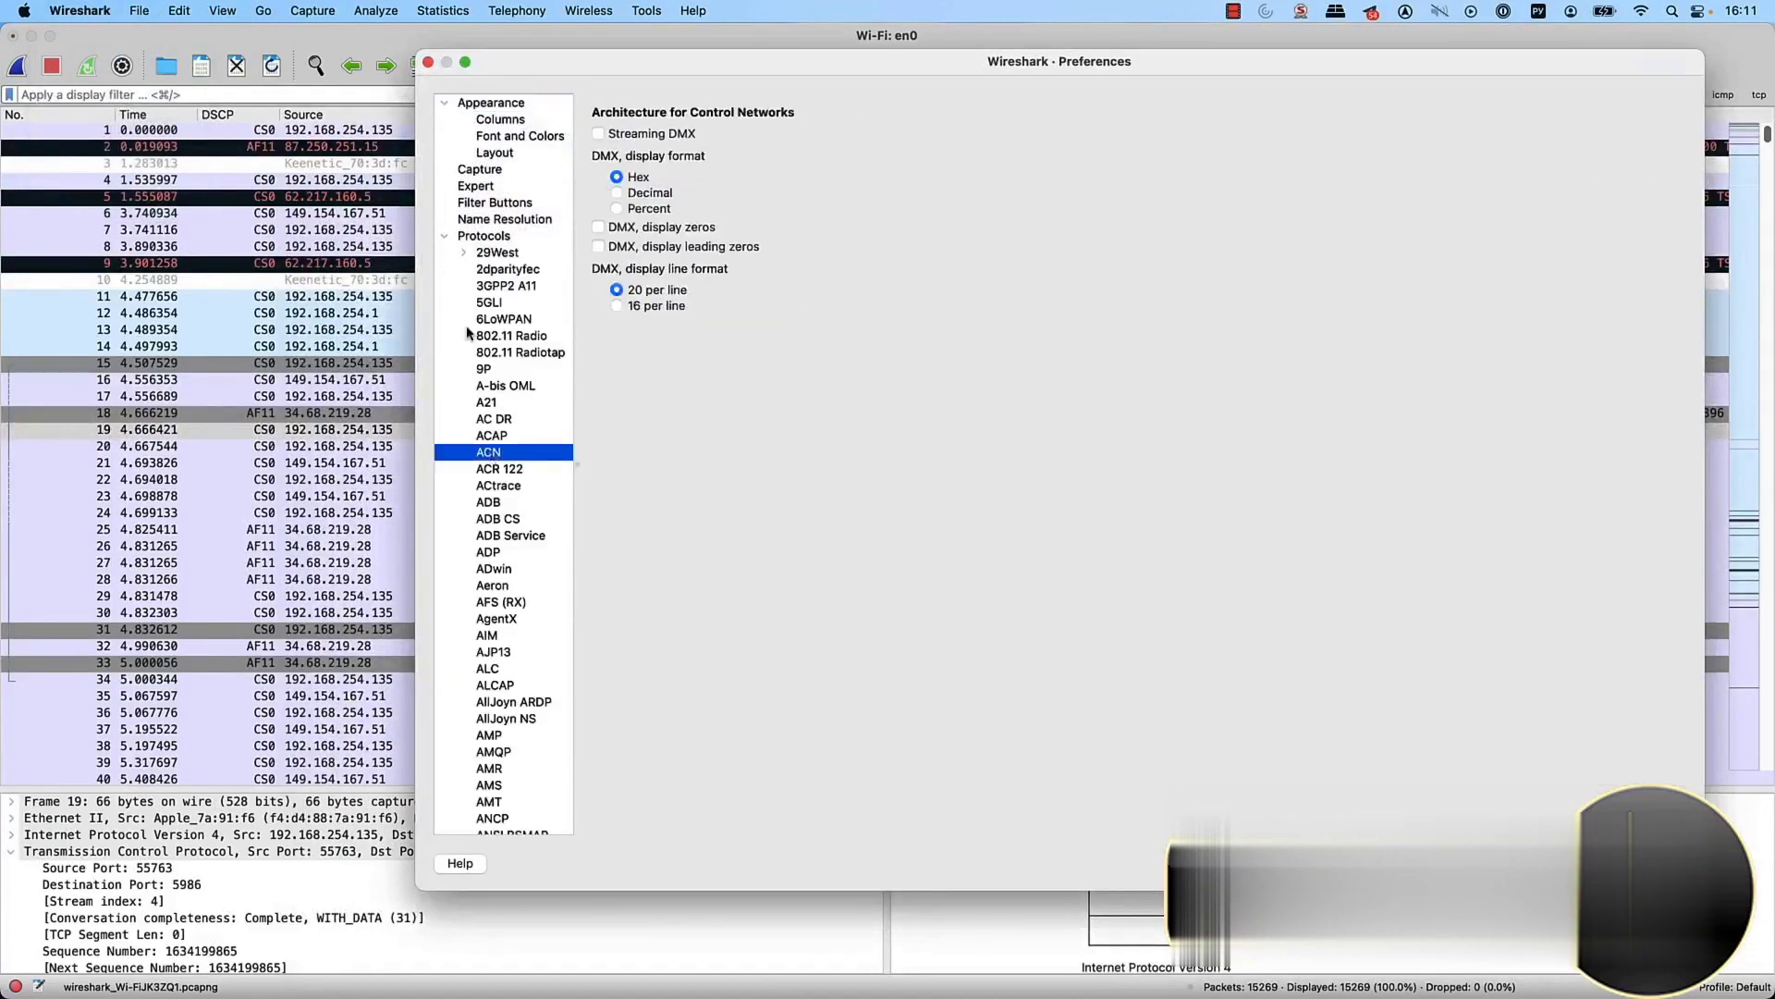
click(492, 238)
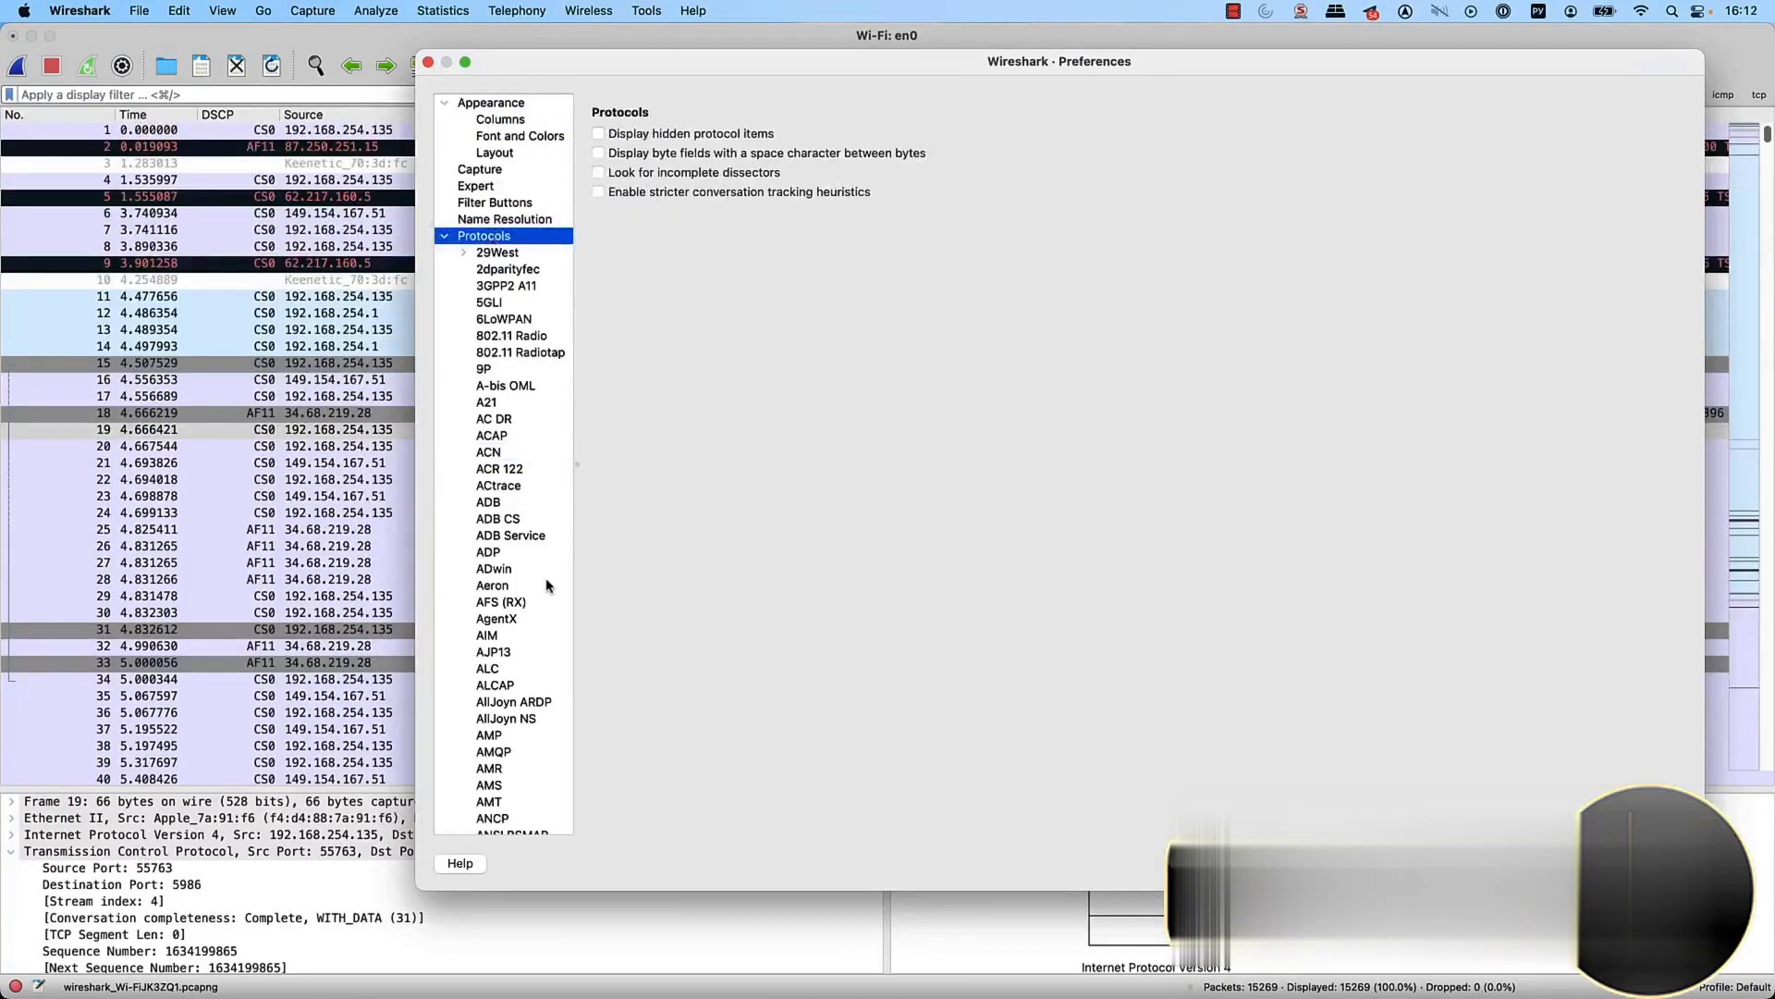
scroll(547, 585, down, 20)
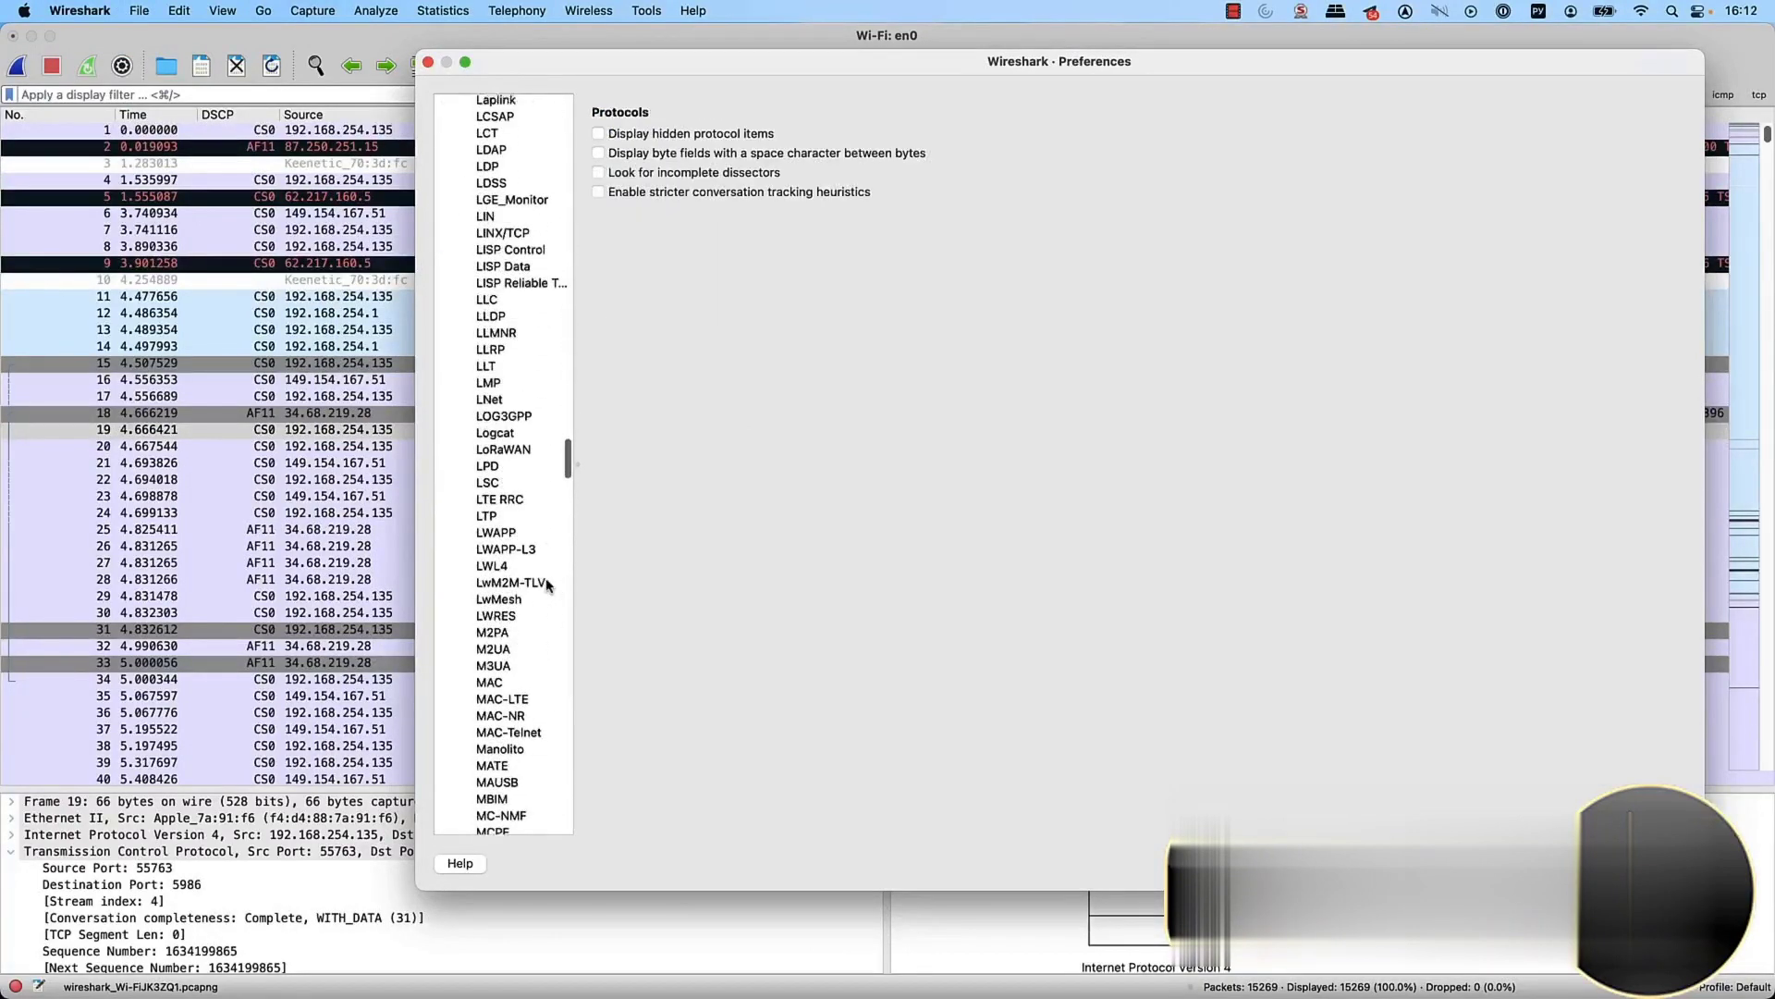
scroll(547, 586, down, 20)
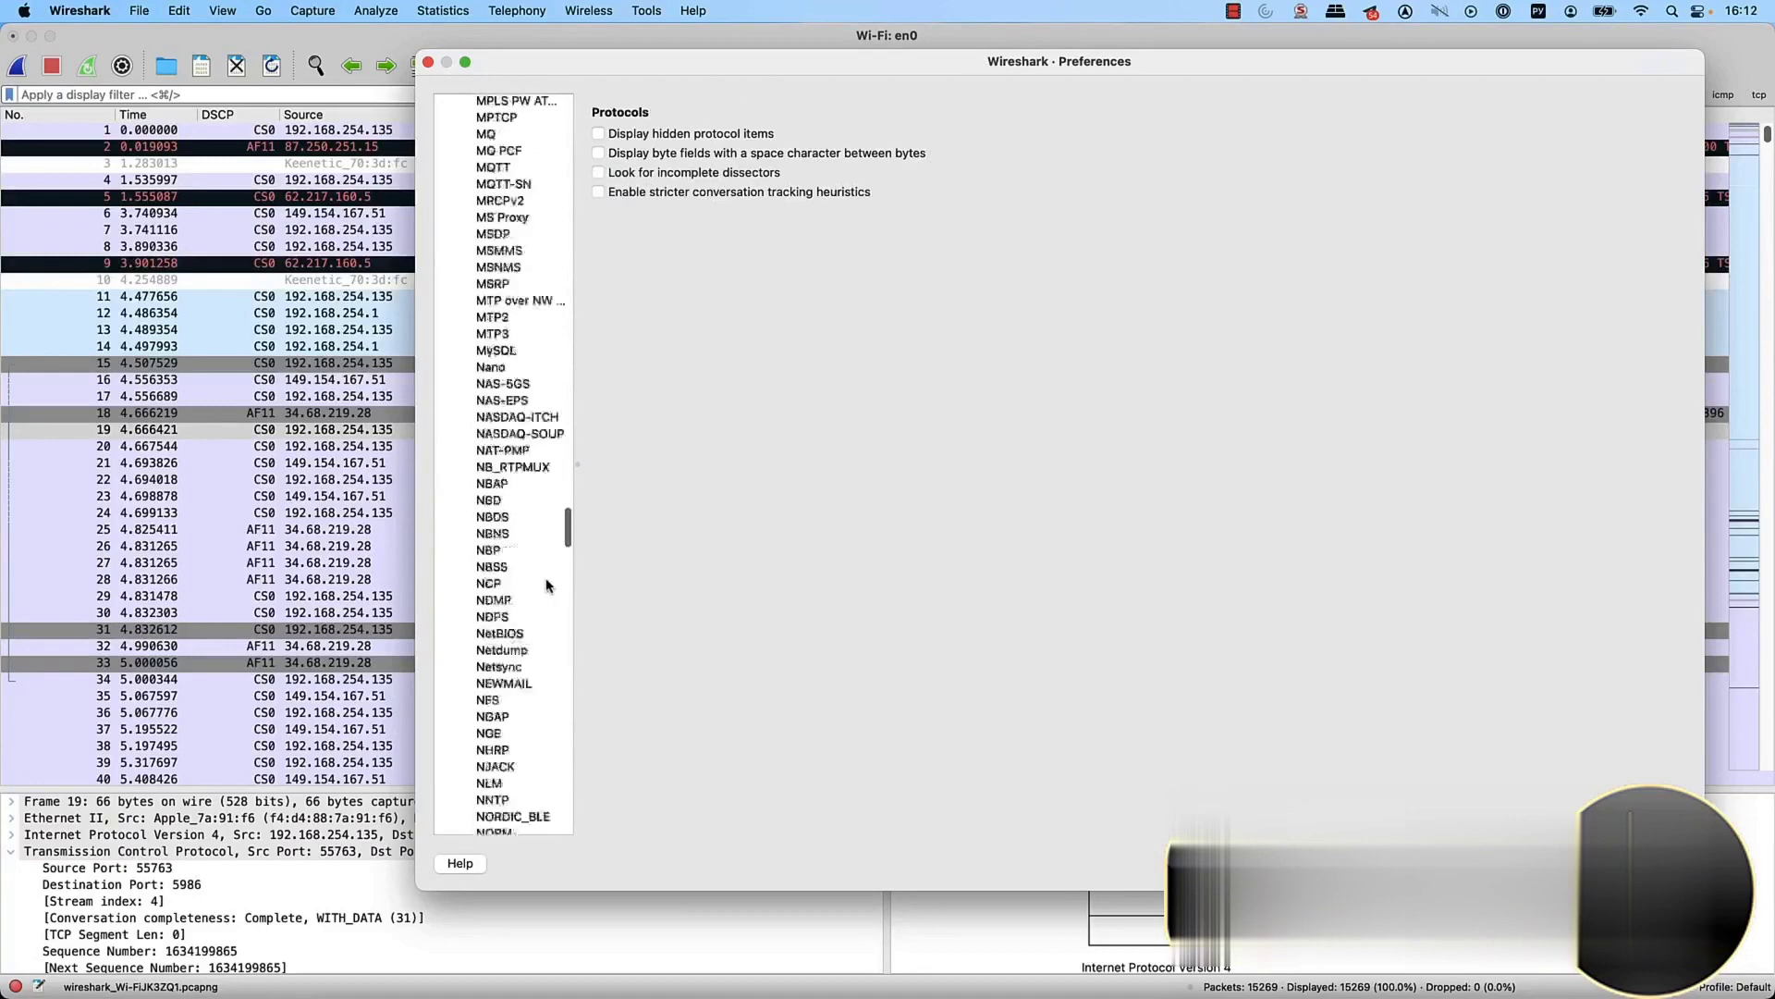
scroll(547, 585, down, 20)
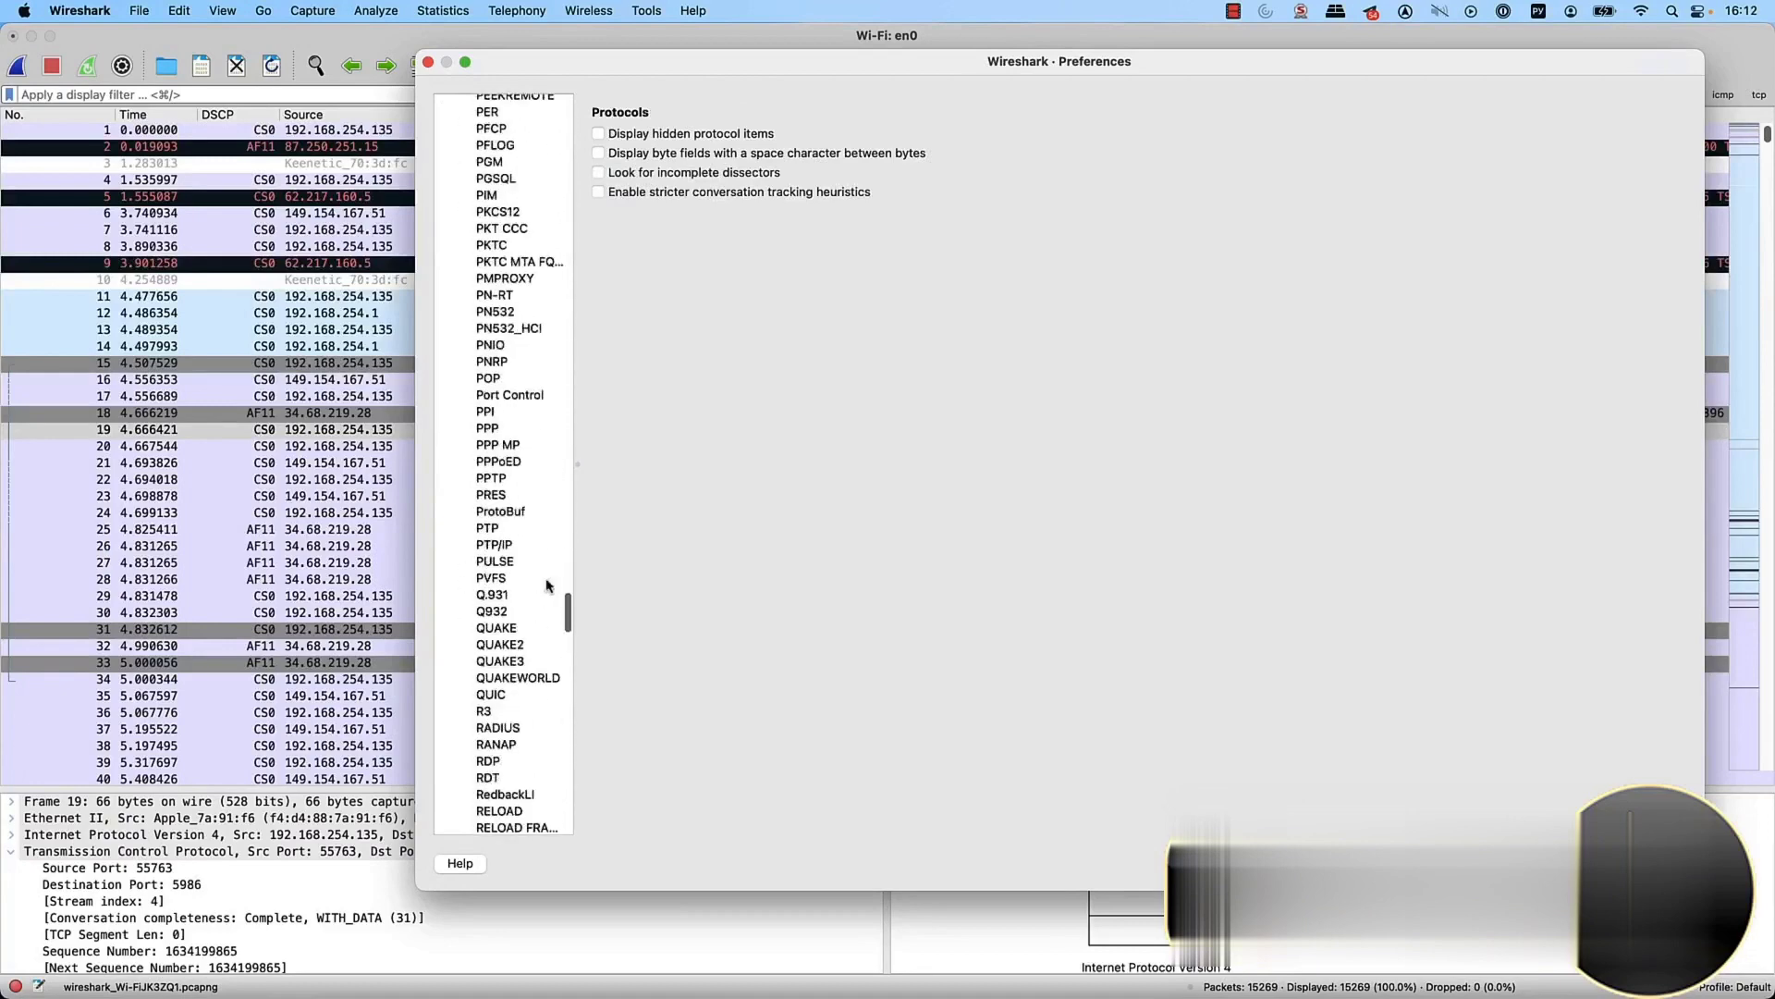
scroll(547, 585, down, 20)
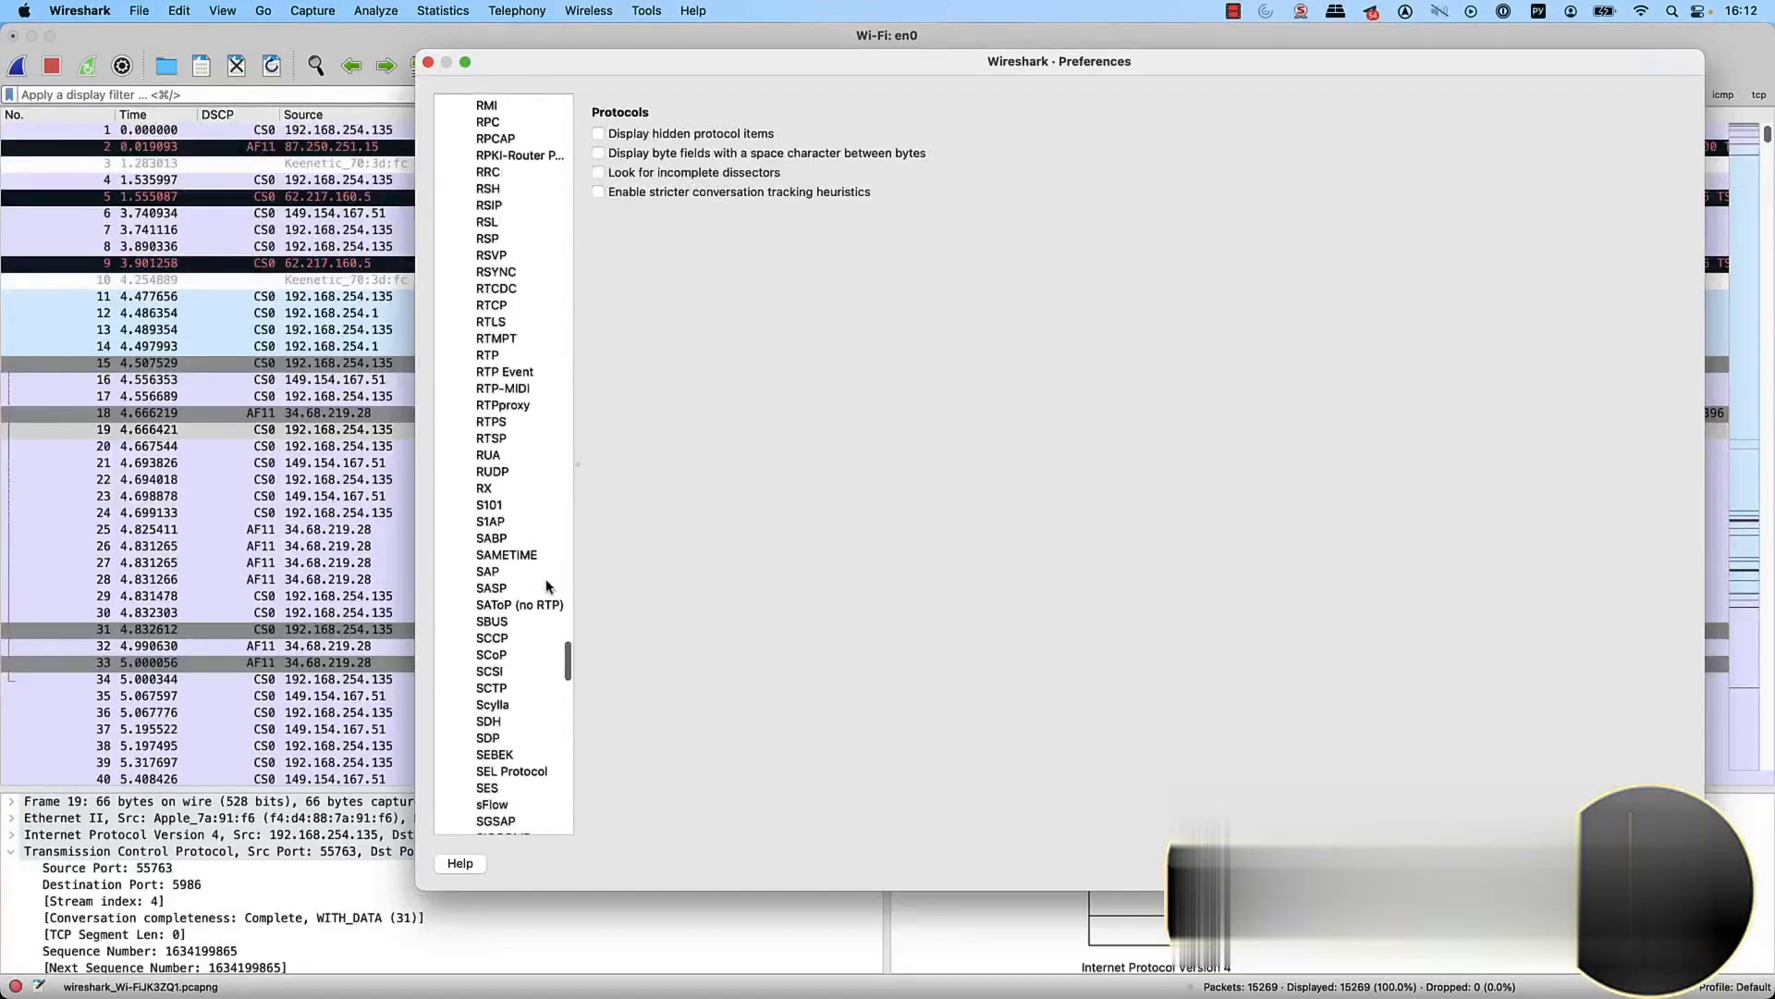
scroll(507, 658, down, 20)
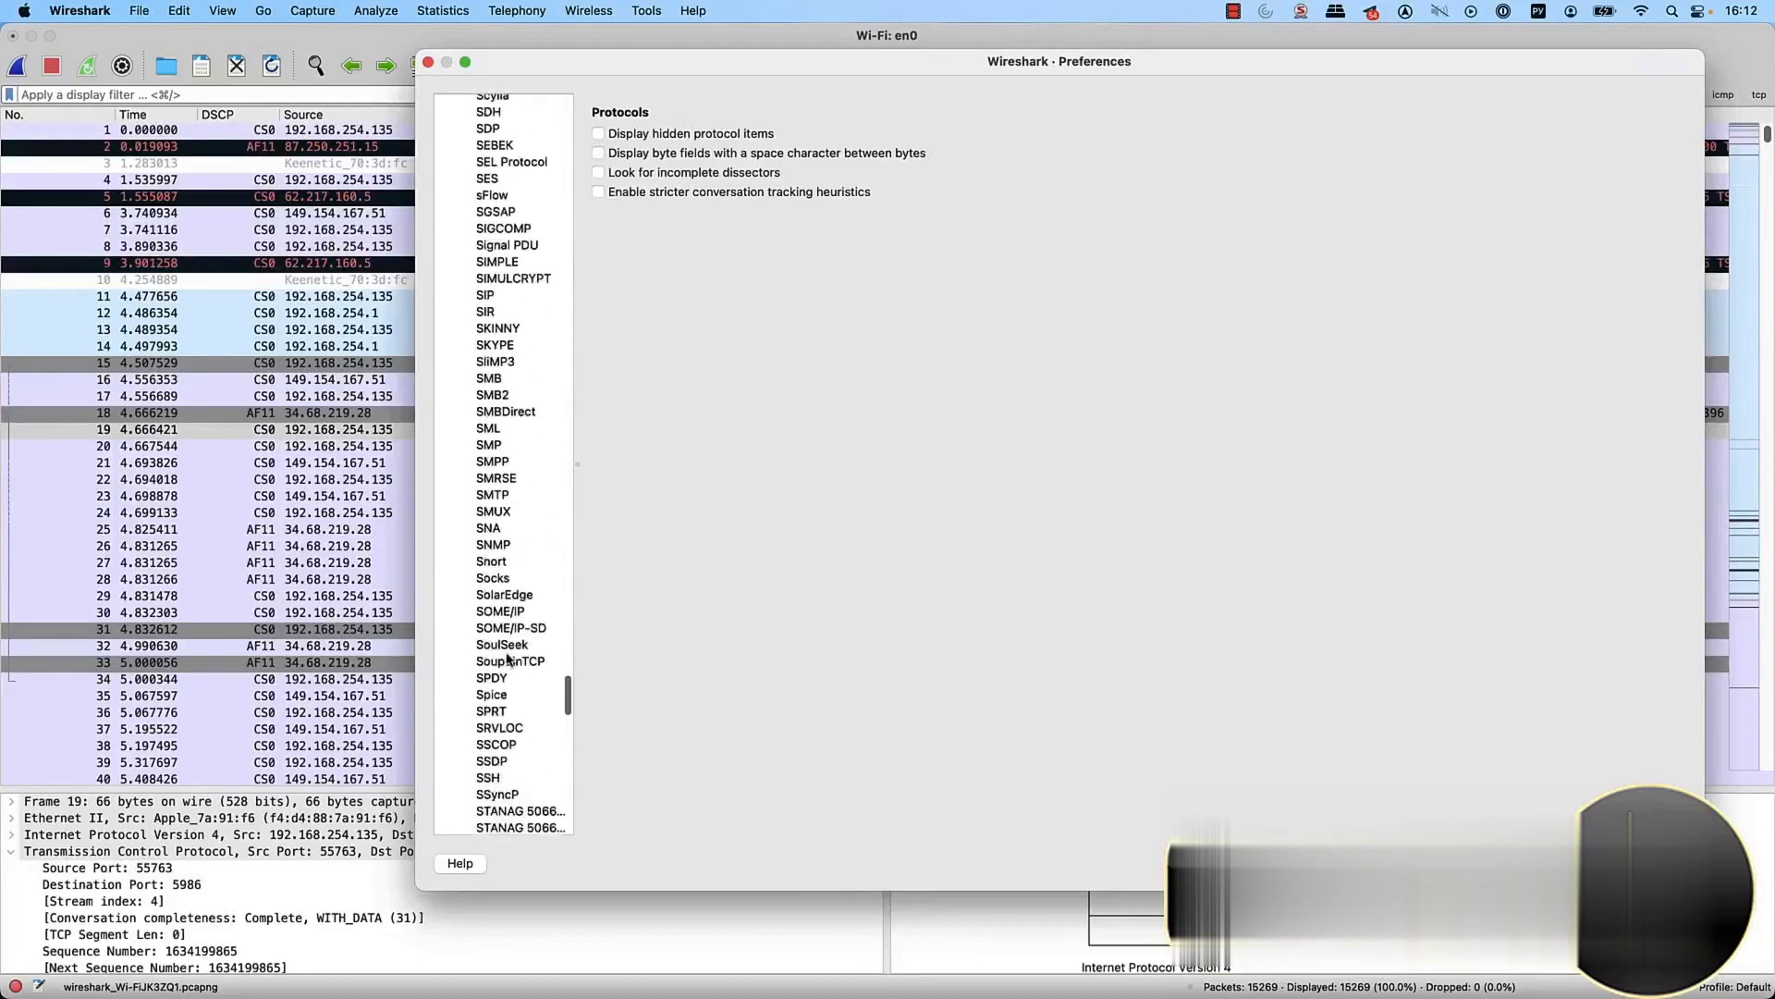
scroll(507, 658, down, 2)
scroll(511, 665, down, 5)
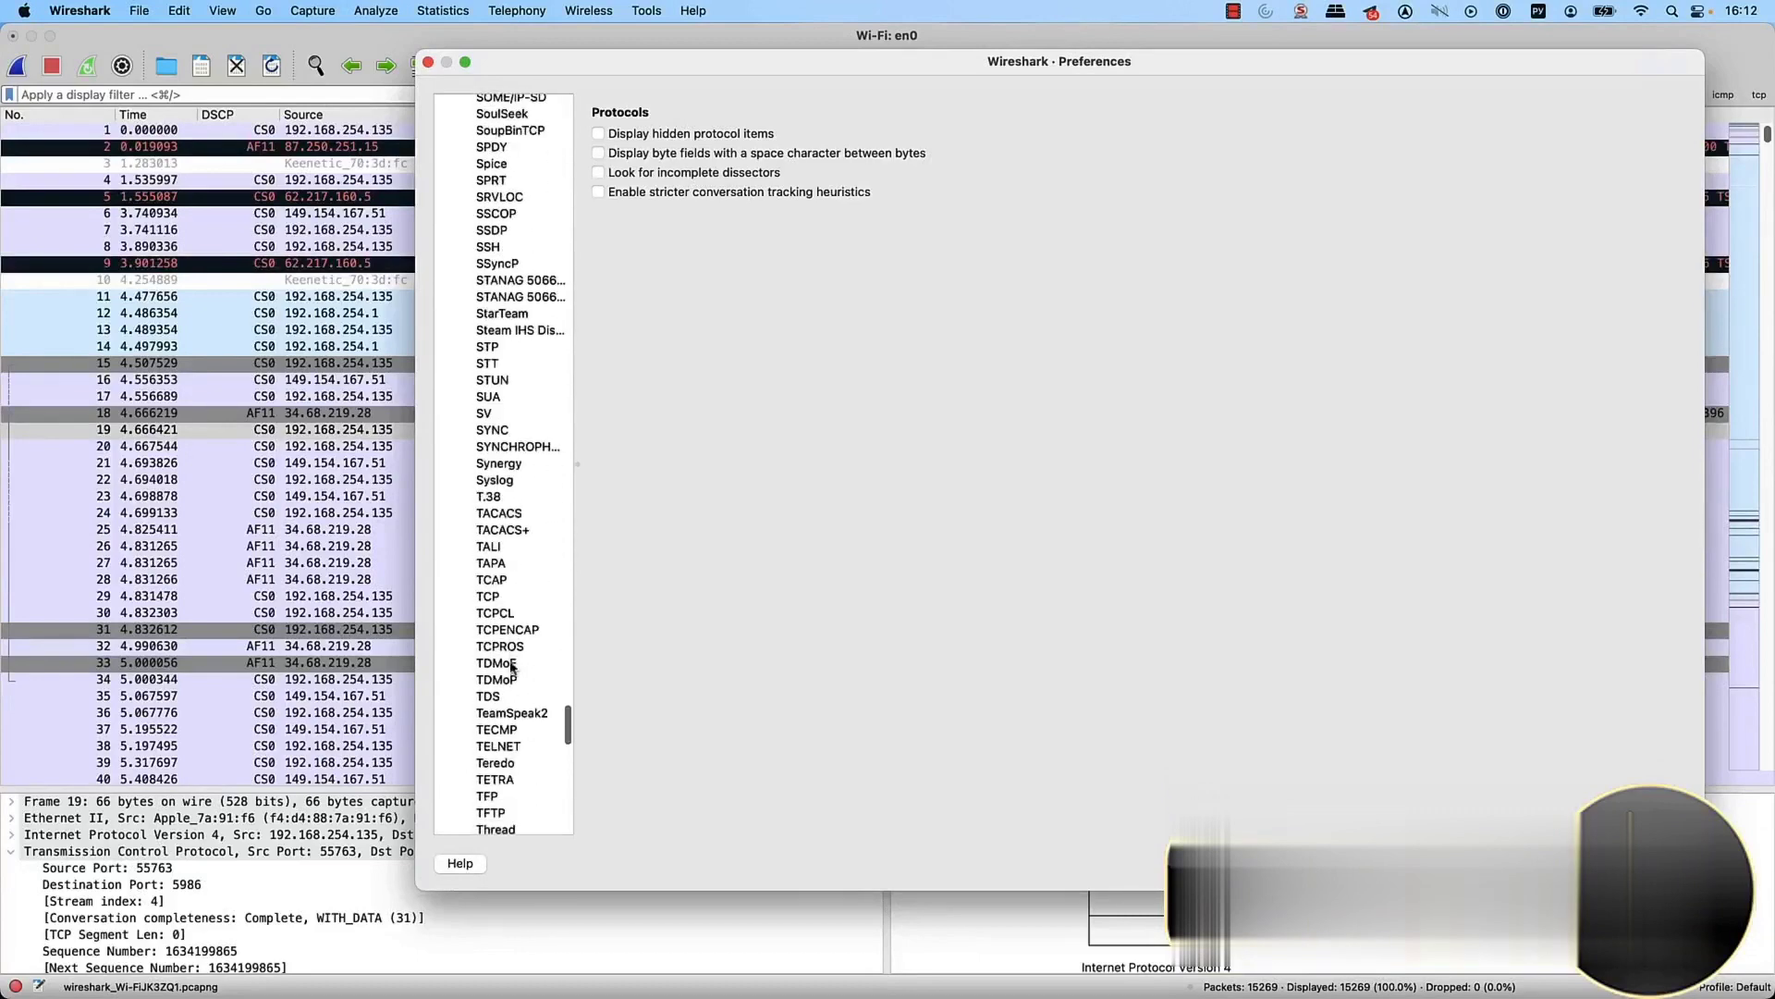
click(492, 599)
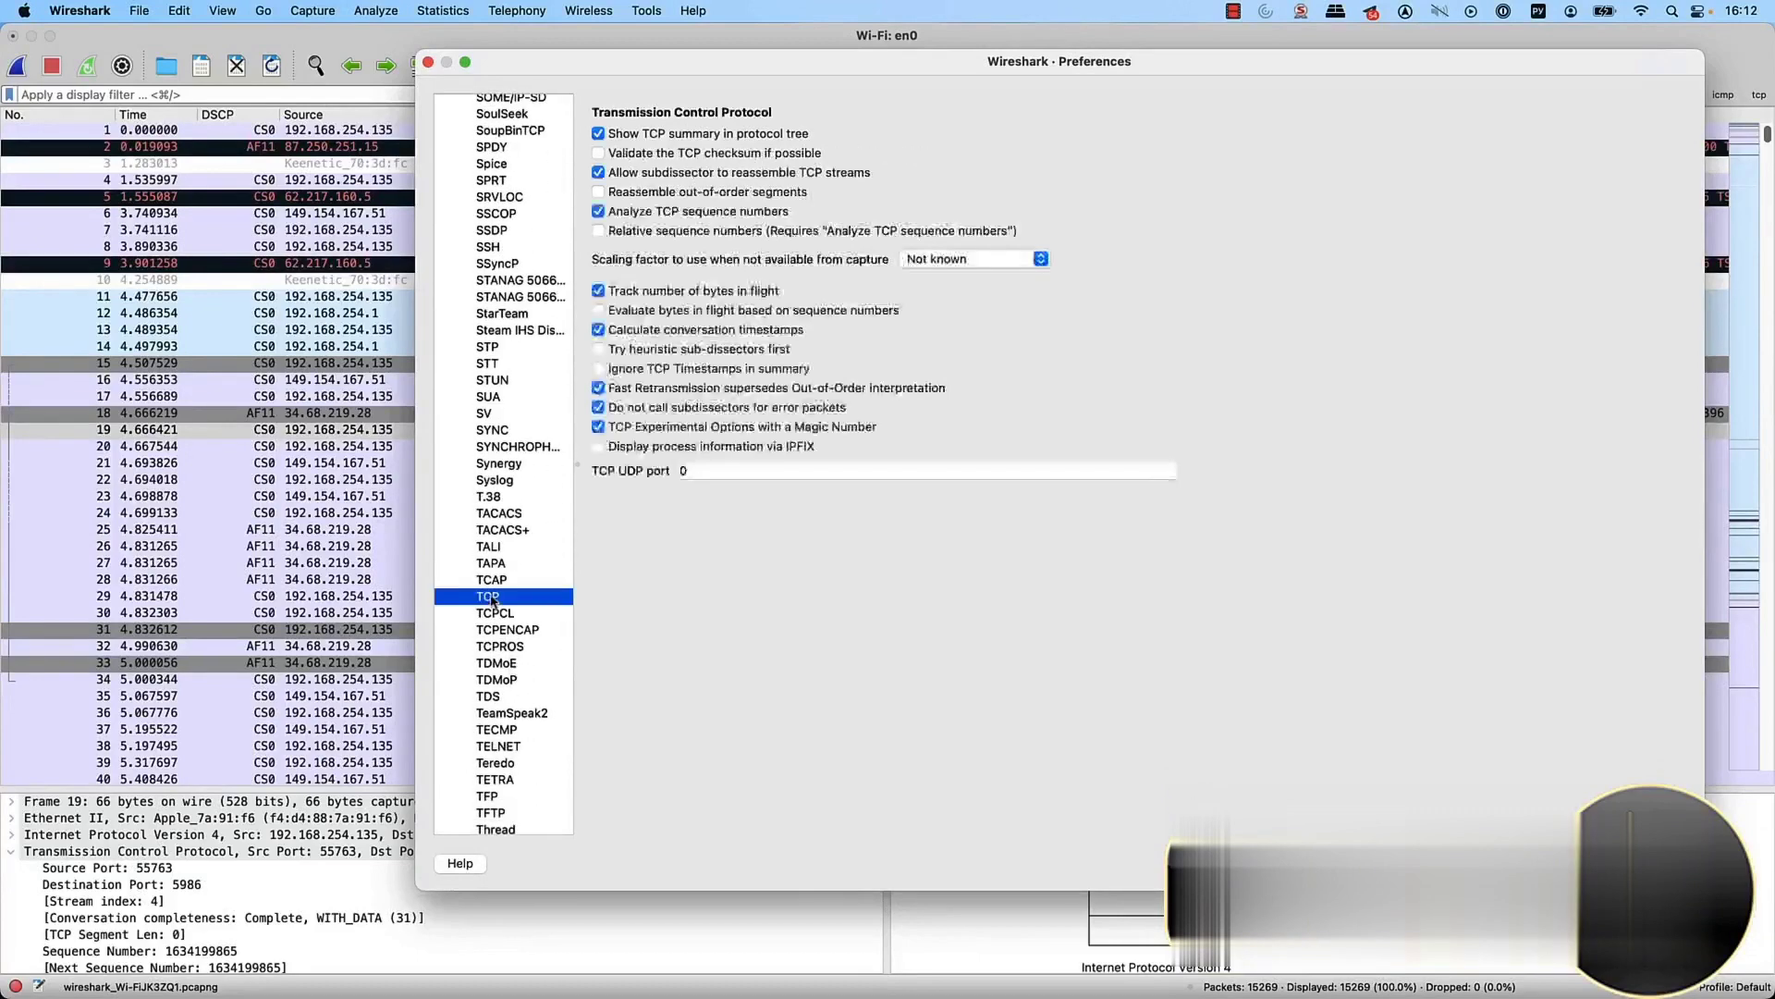
Step: Turn relative sequence numbers back on for TCP and apply the preferences
click(646, 233)
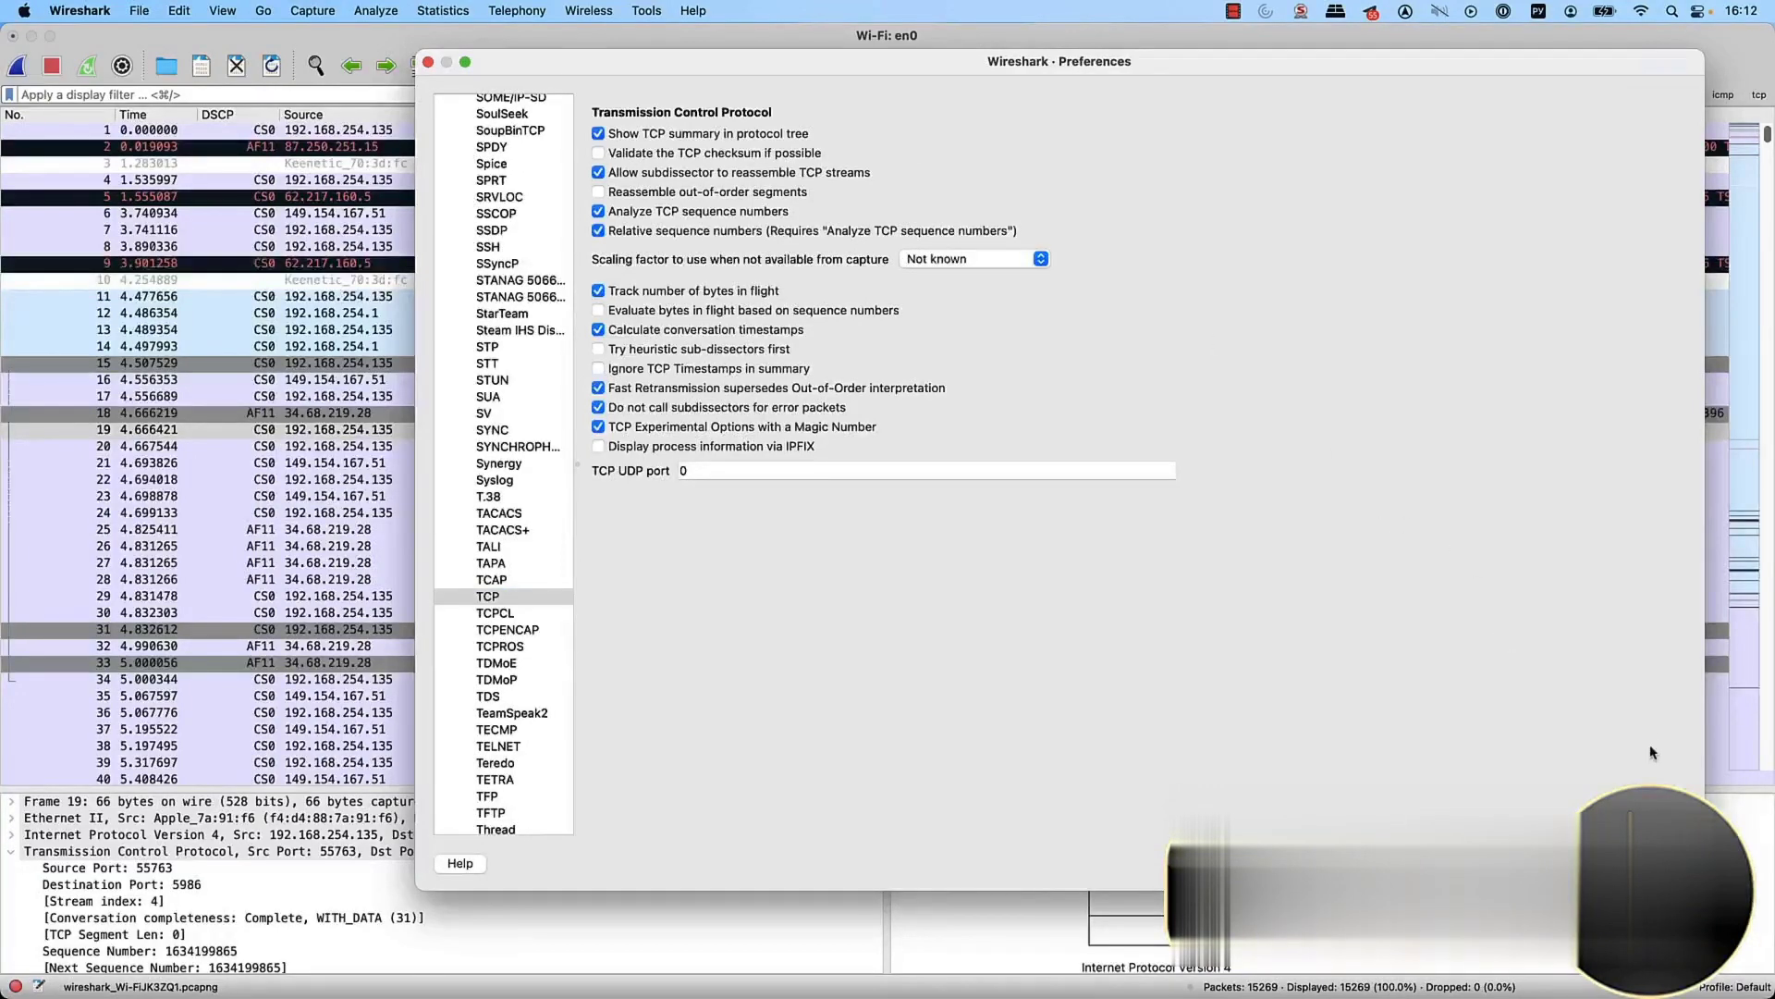
key(Return)
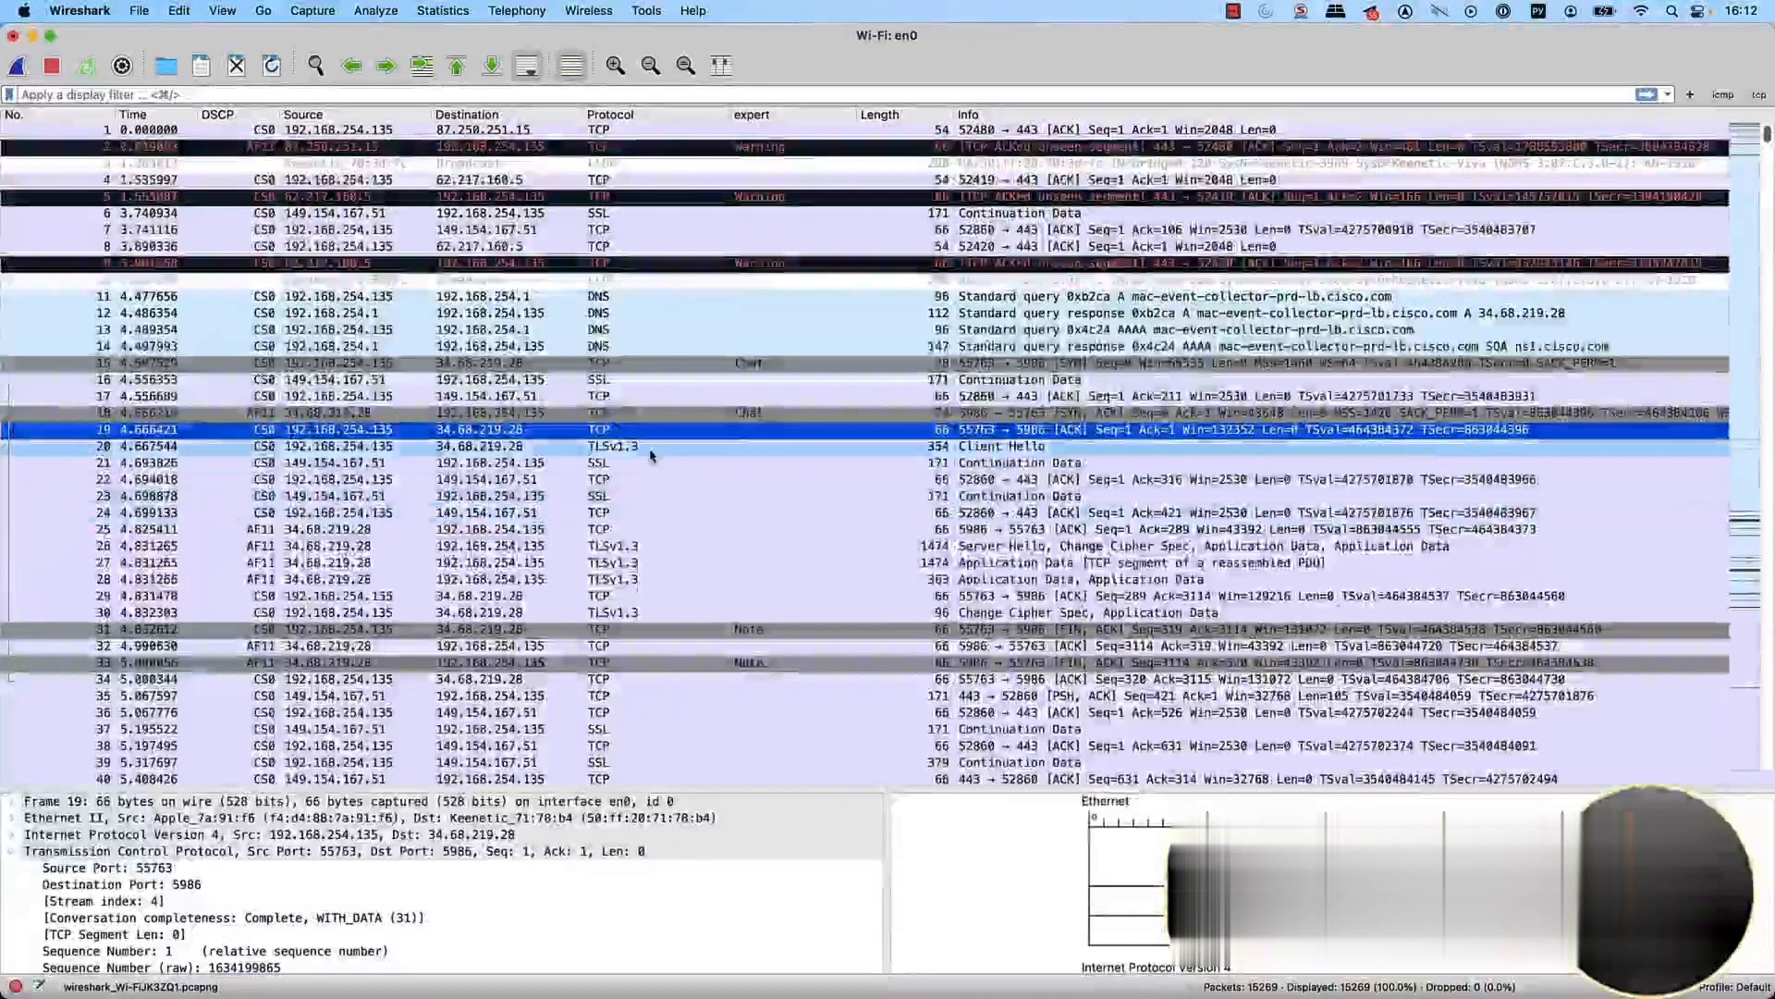
Step: Open packet 18 in its own window, enlarge the details area, and examine its SEQ/ACK analysis with the TCP flags collapsed
double_click(601, 413)
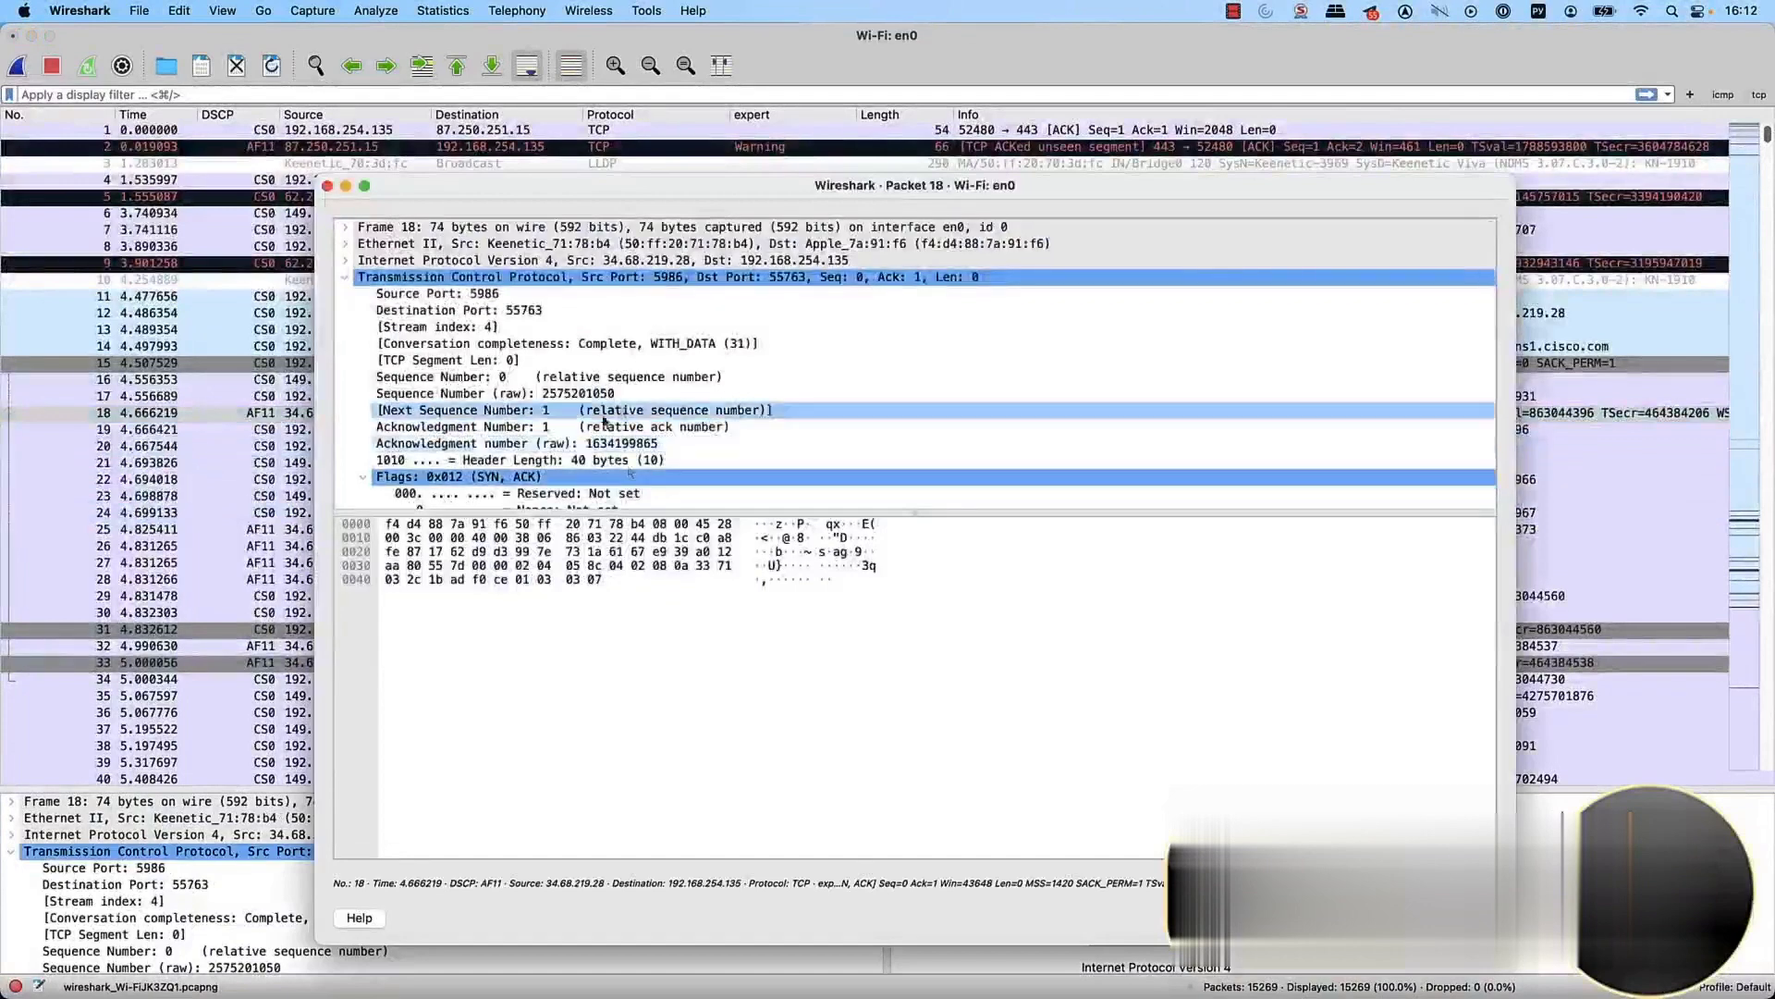
scroll(622, 412, down, 5)
scroll(623, 411, down, 2)
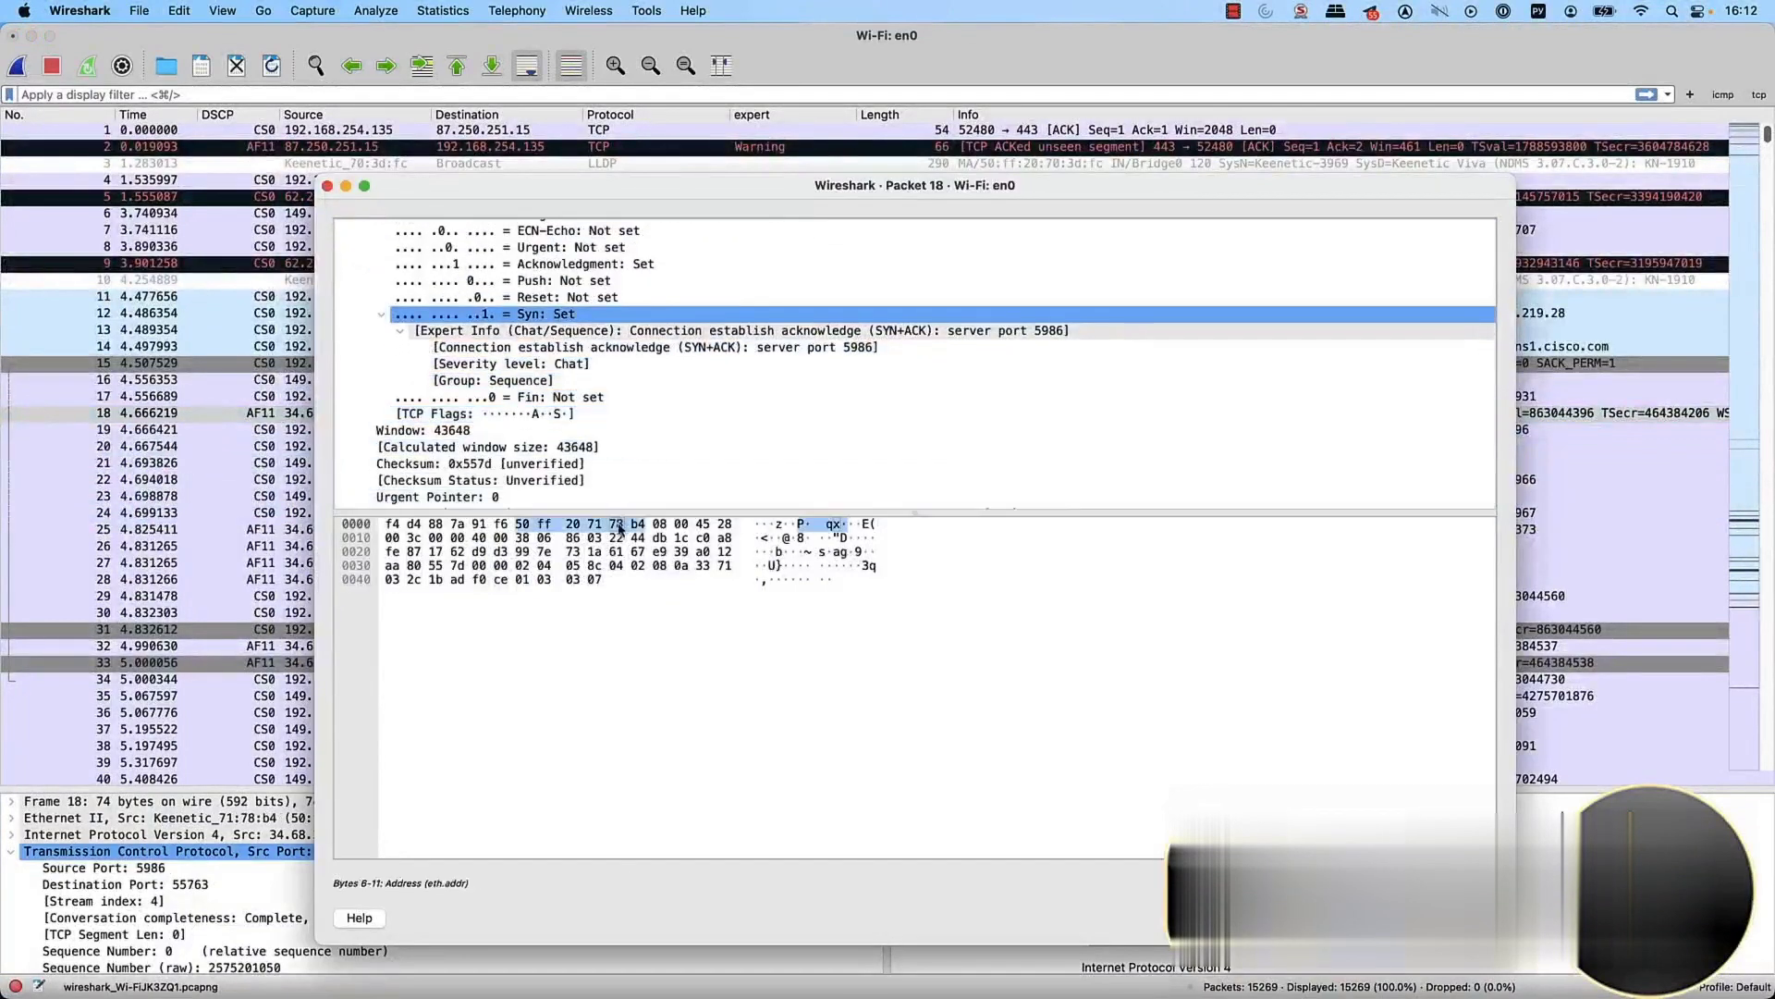
drag(619, 515, 634, 711)
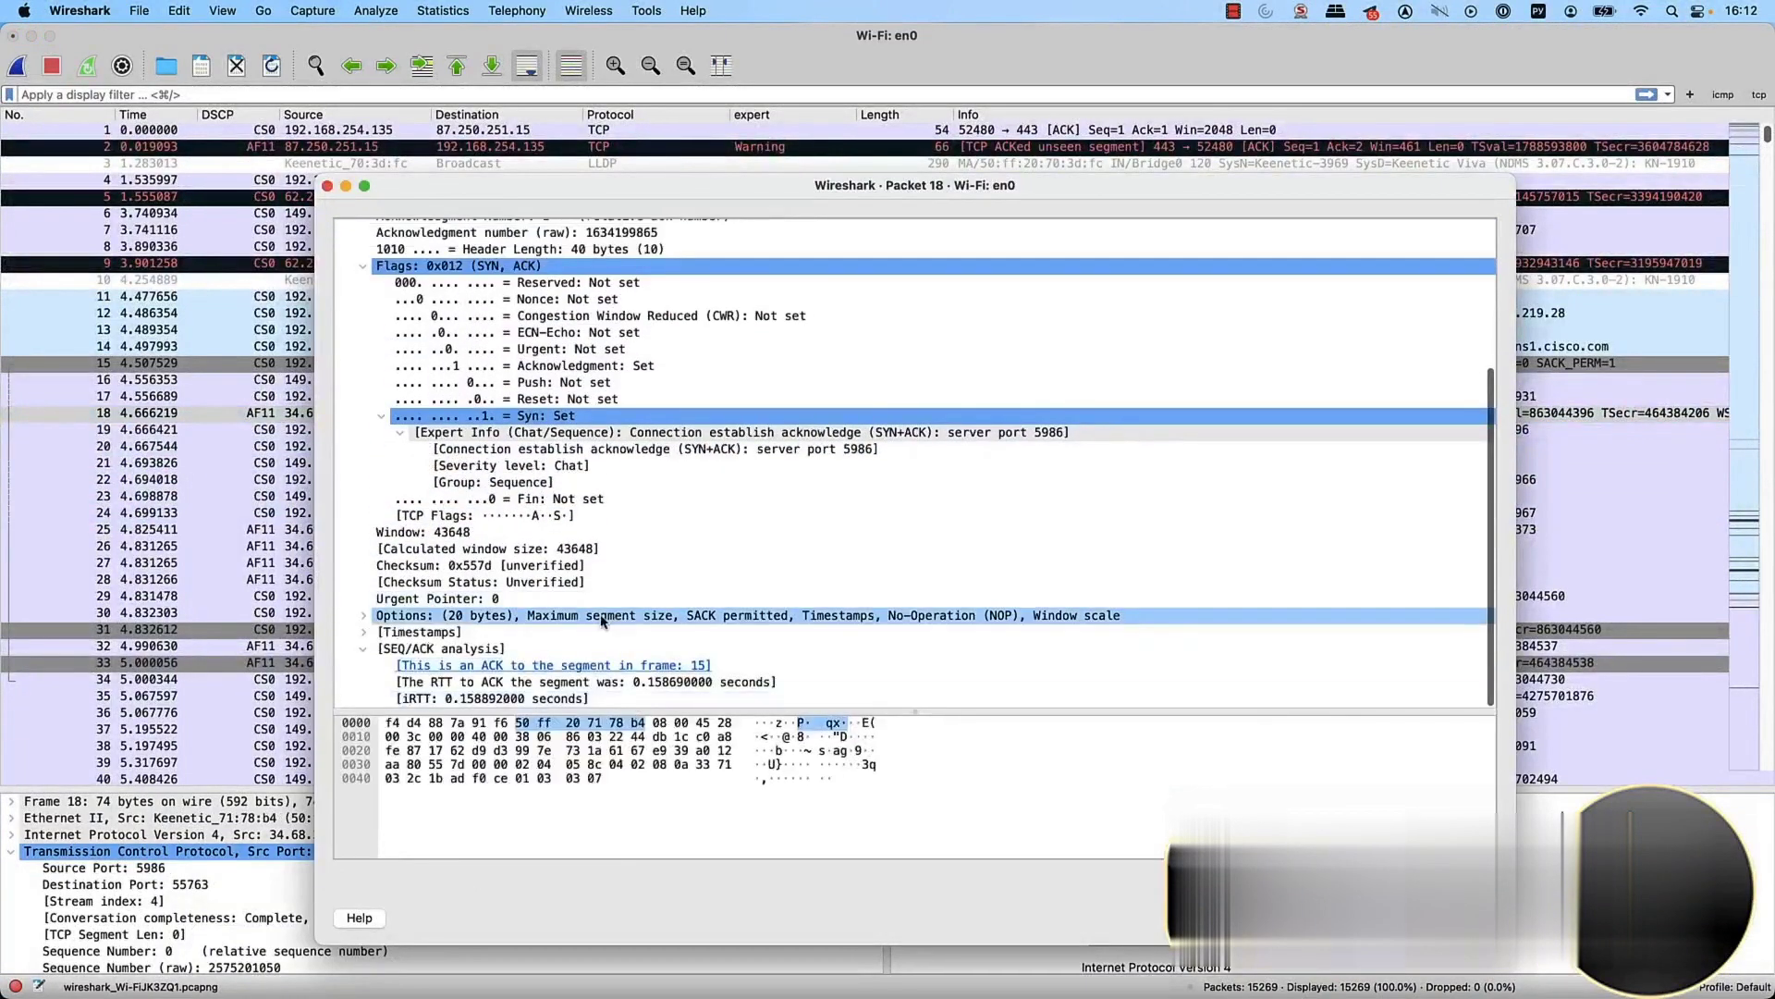
click(423, 650)
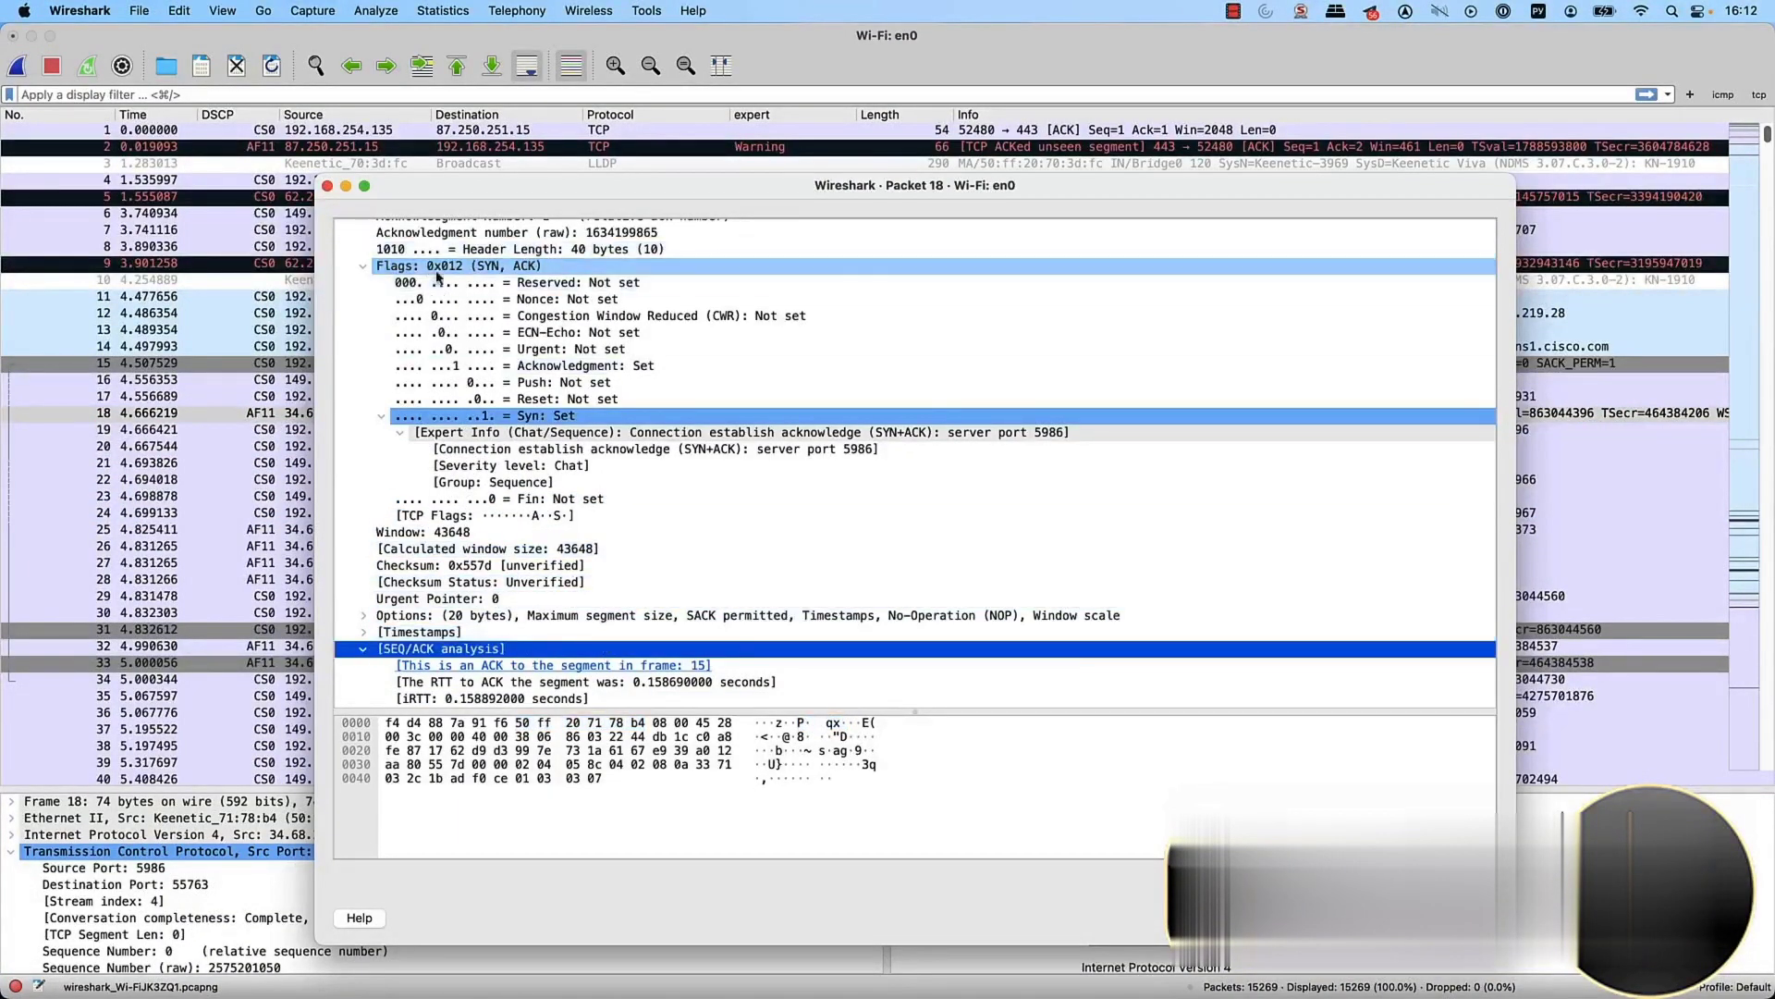
click(362, 266)
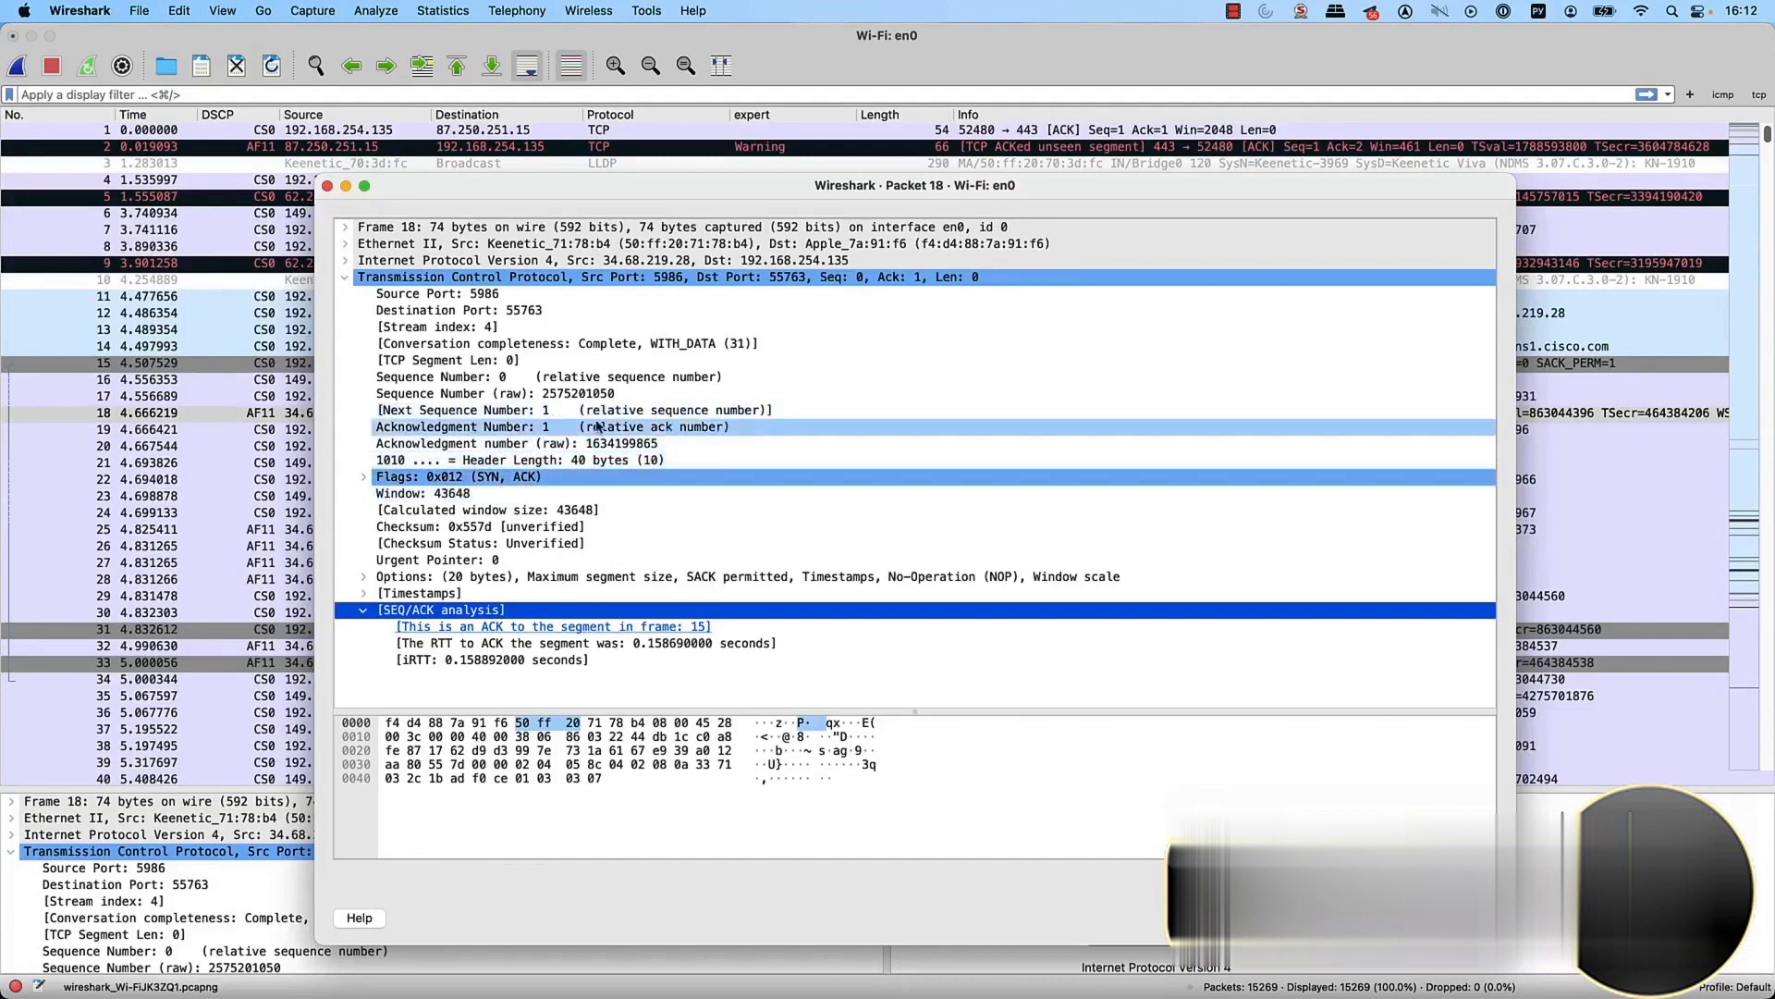
Step: Follow packet 18's link to the acknowledged segment in frame 15, examine that packet's TCP details in its own window, and close it
click(636, 630)
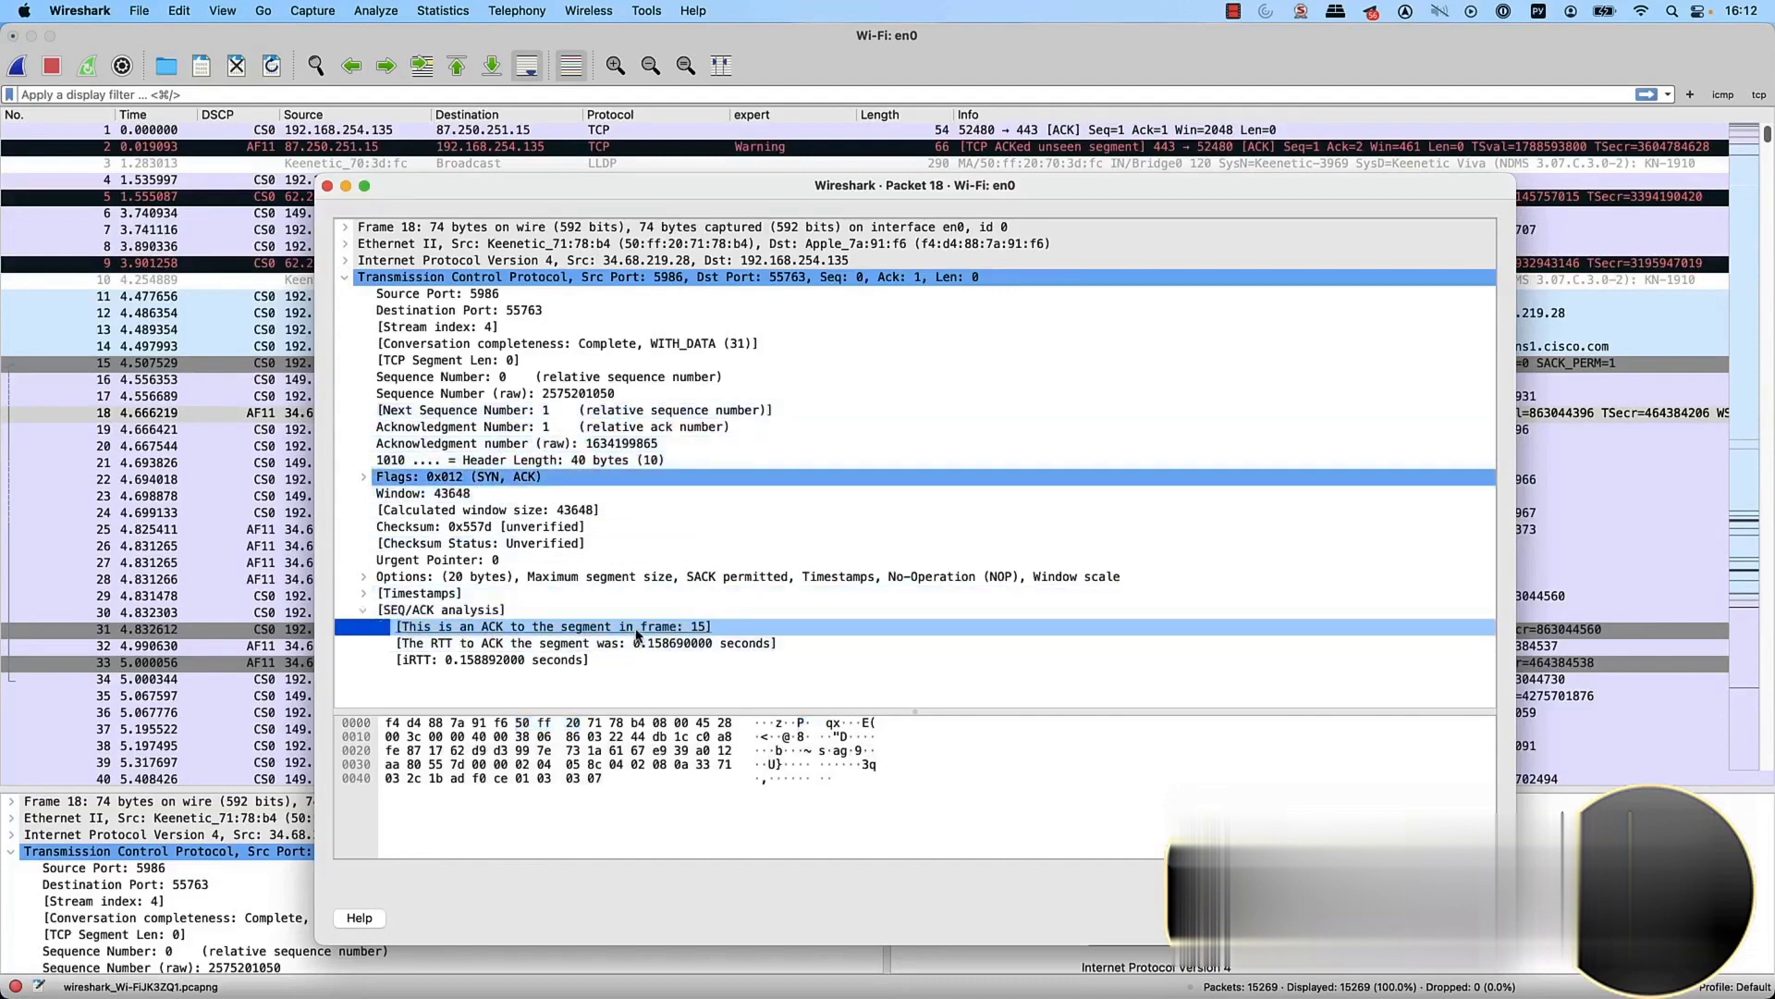
double_click(637, 628)
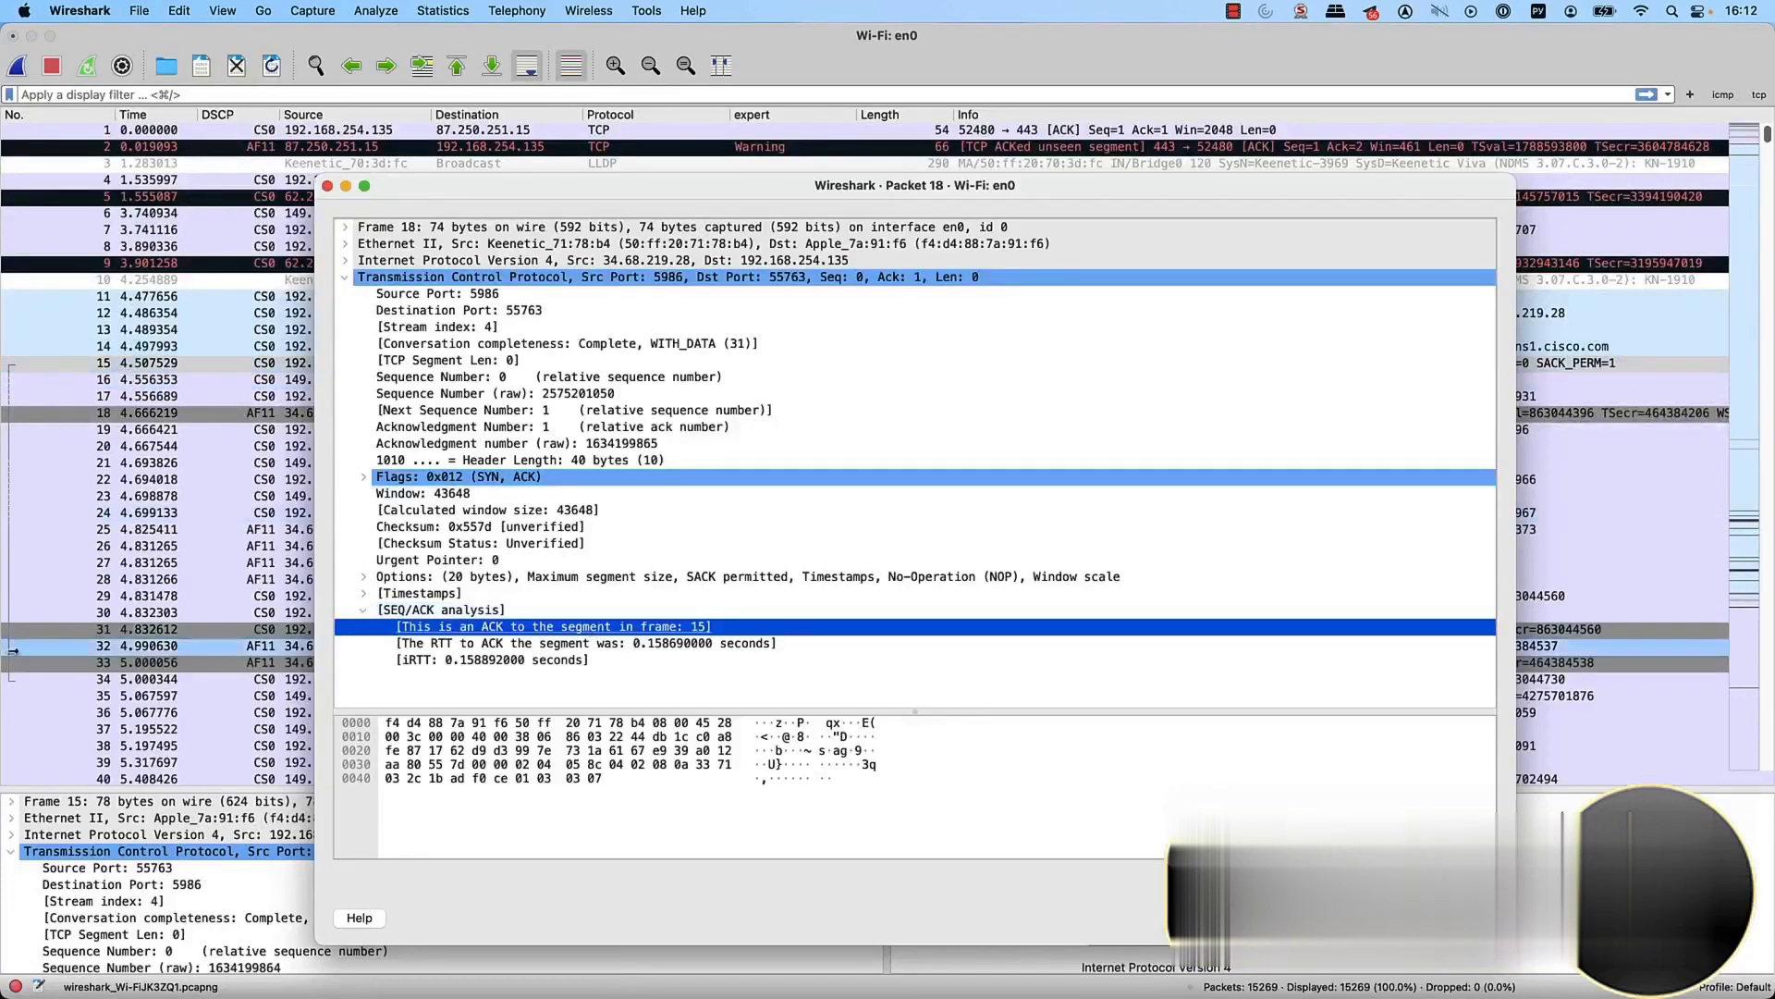
double_click(102, 362)
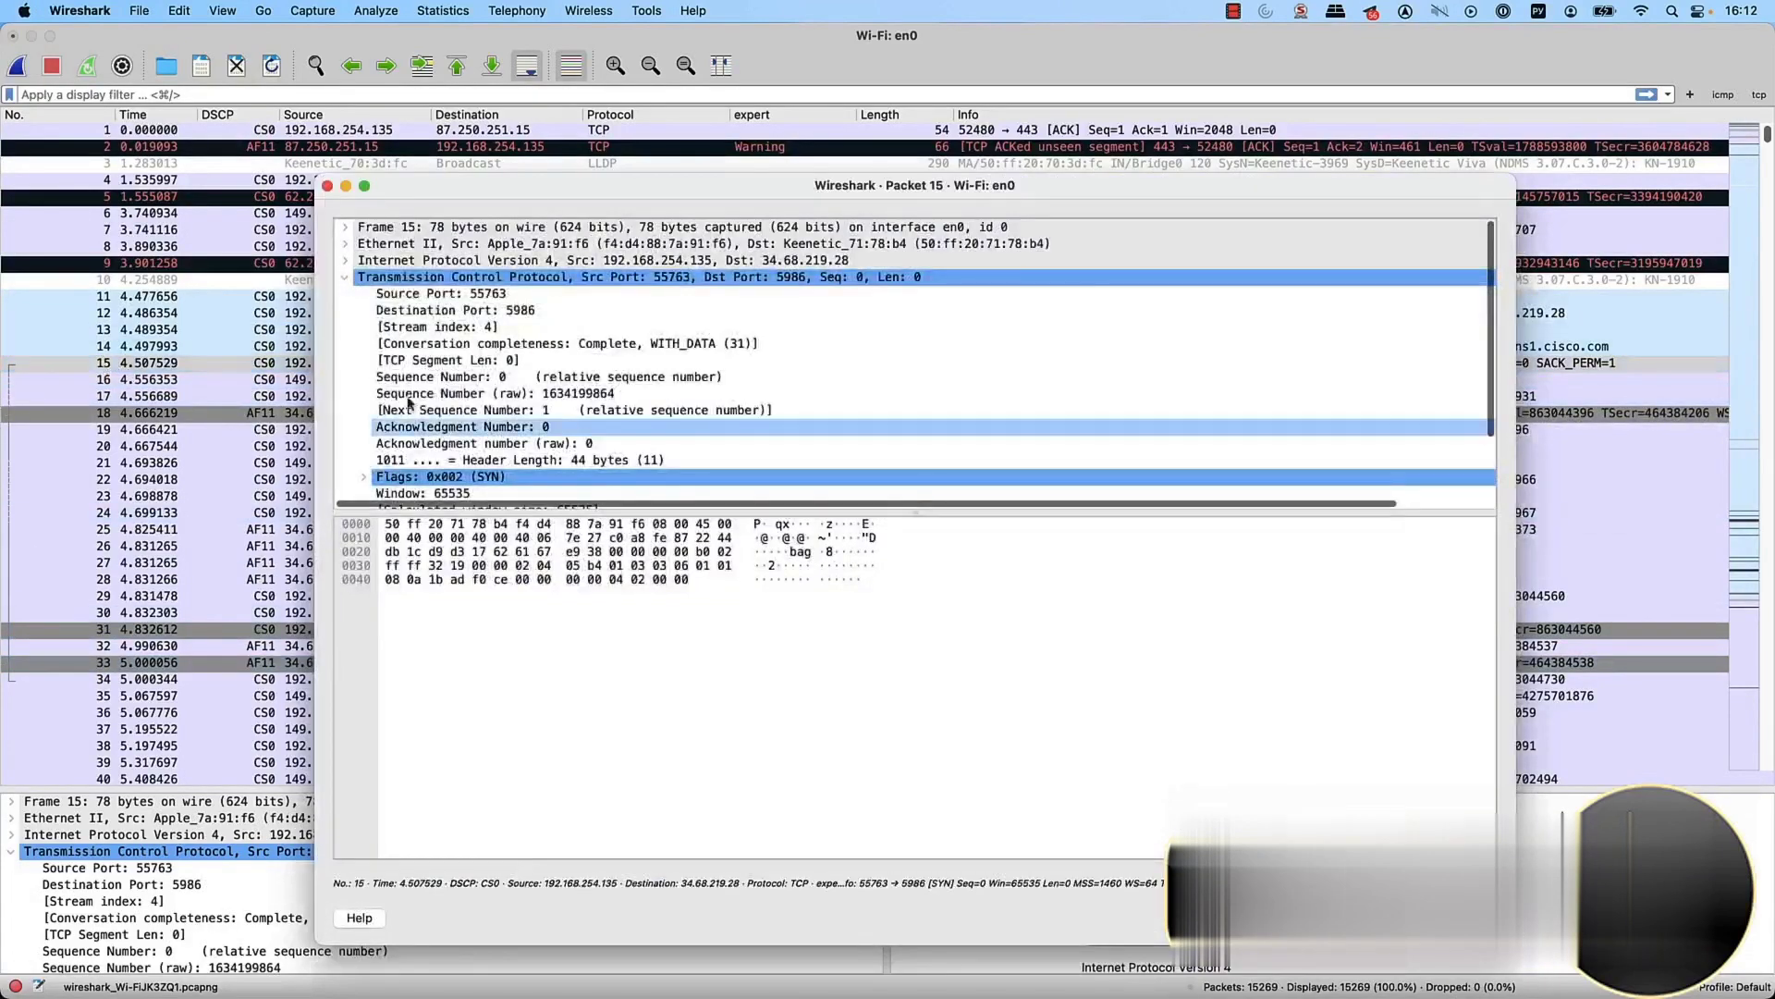
scroll(511, 413, down, 3)
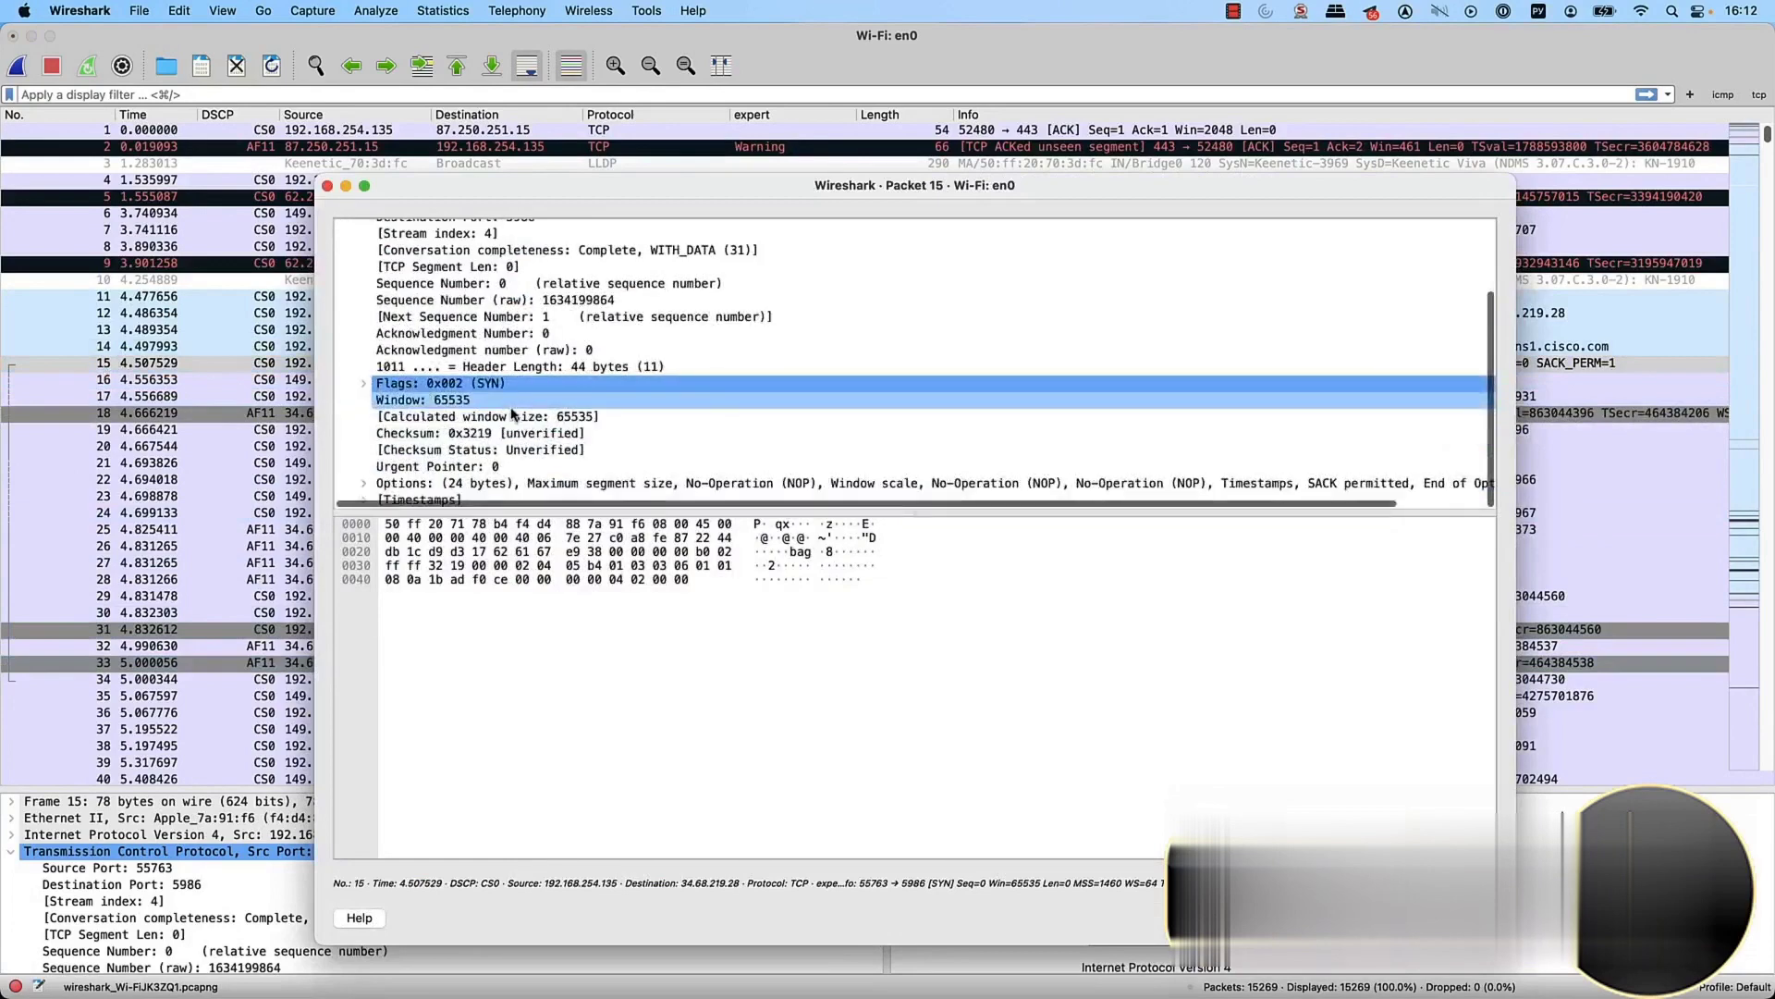
drag(473, 512, 481, 756)
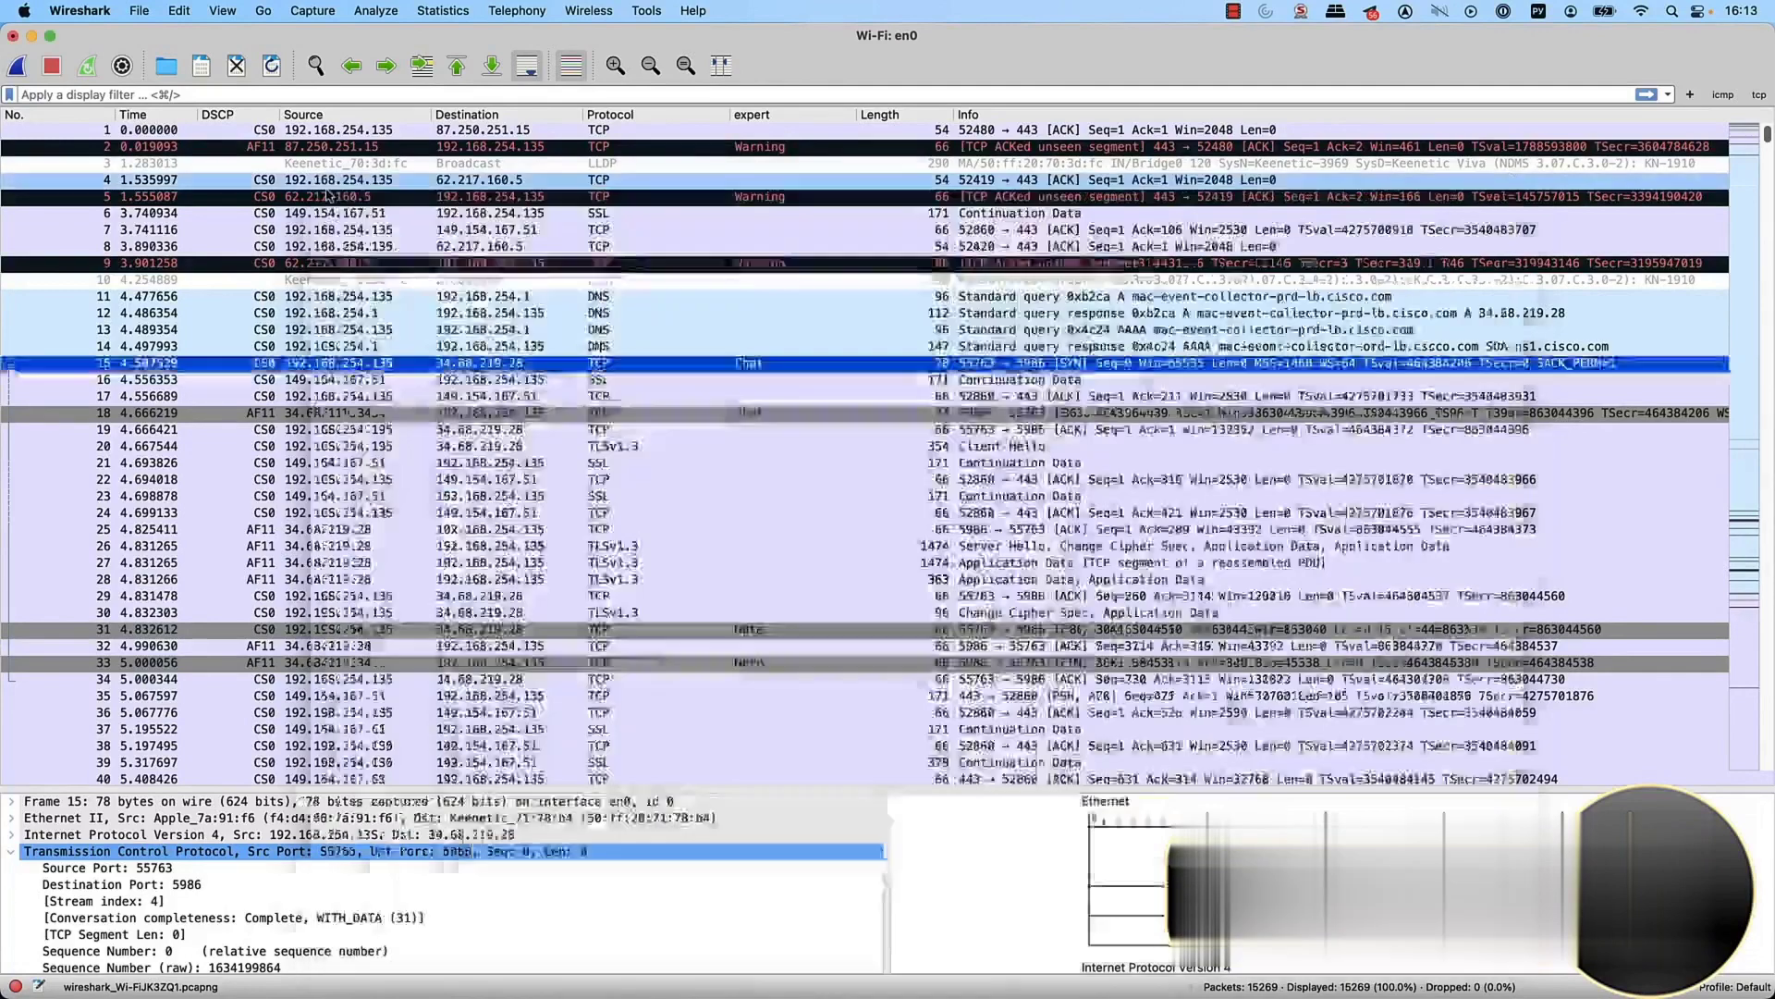
click(327, 185)
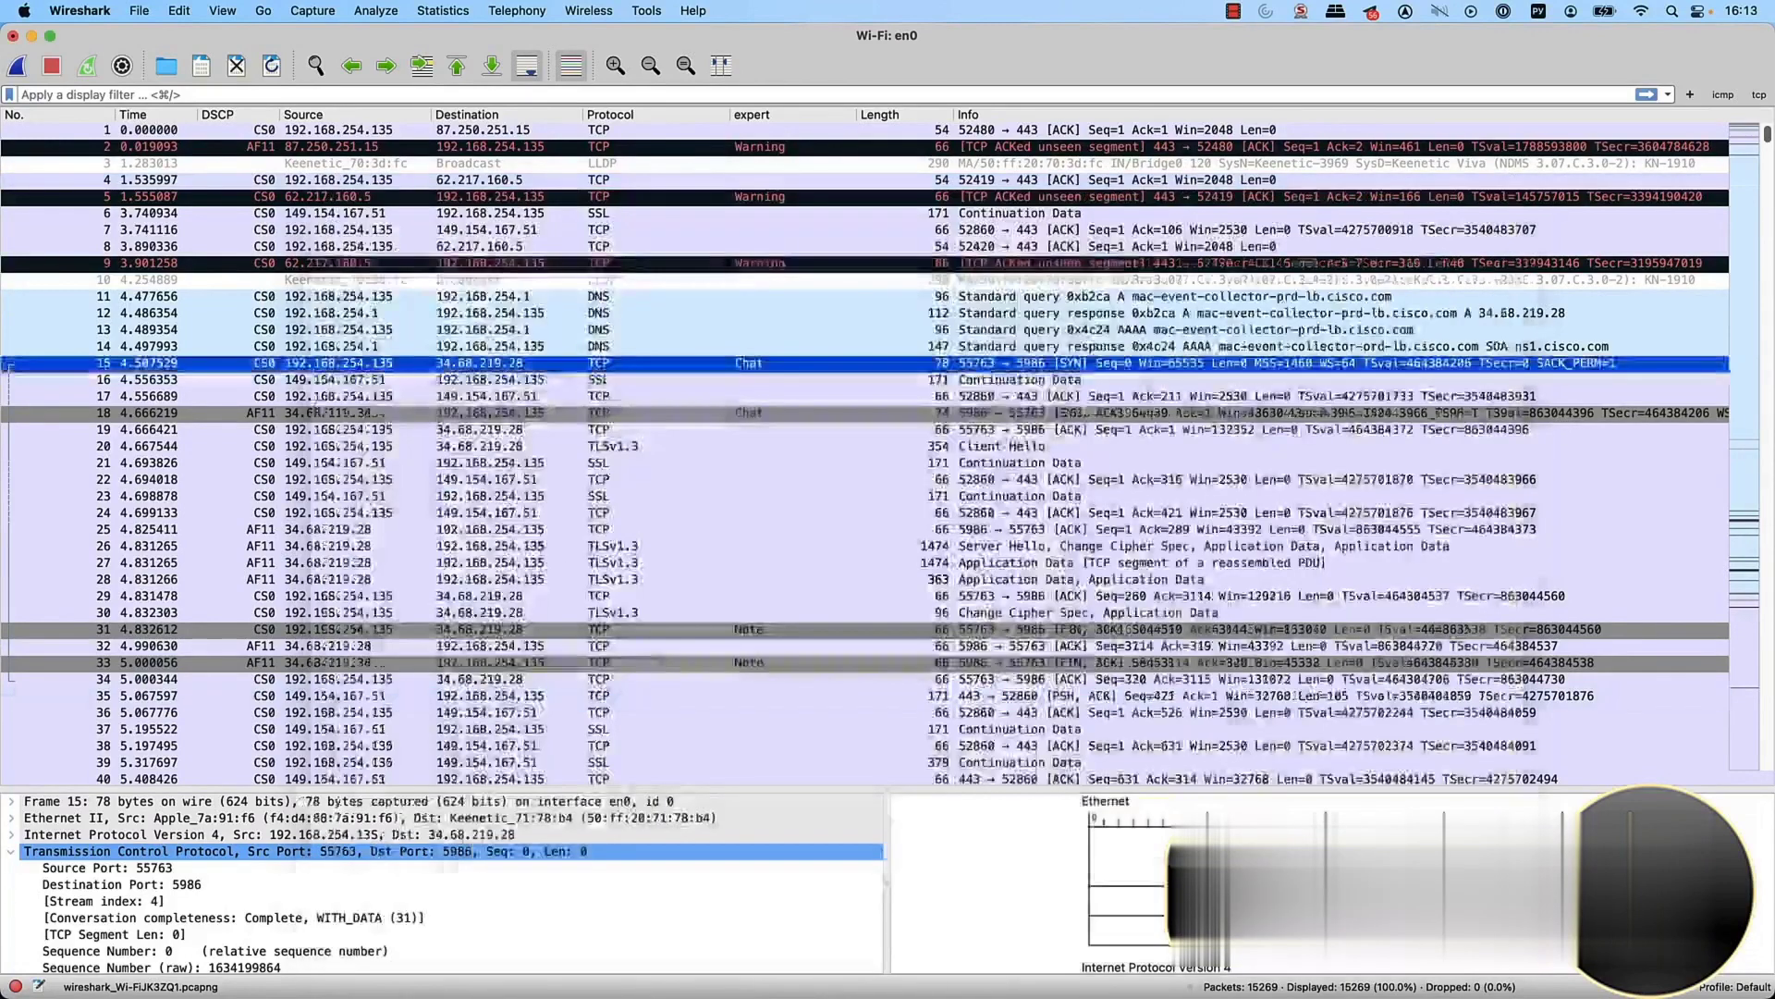
Step: Switch to the PowerPoint presentation and start the slide show at the SEQ/ACK analysis slide
key(super+Tab)
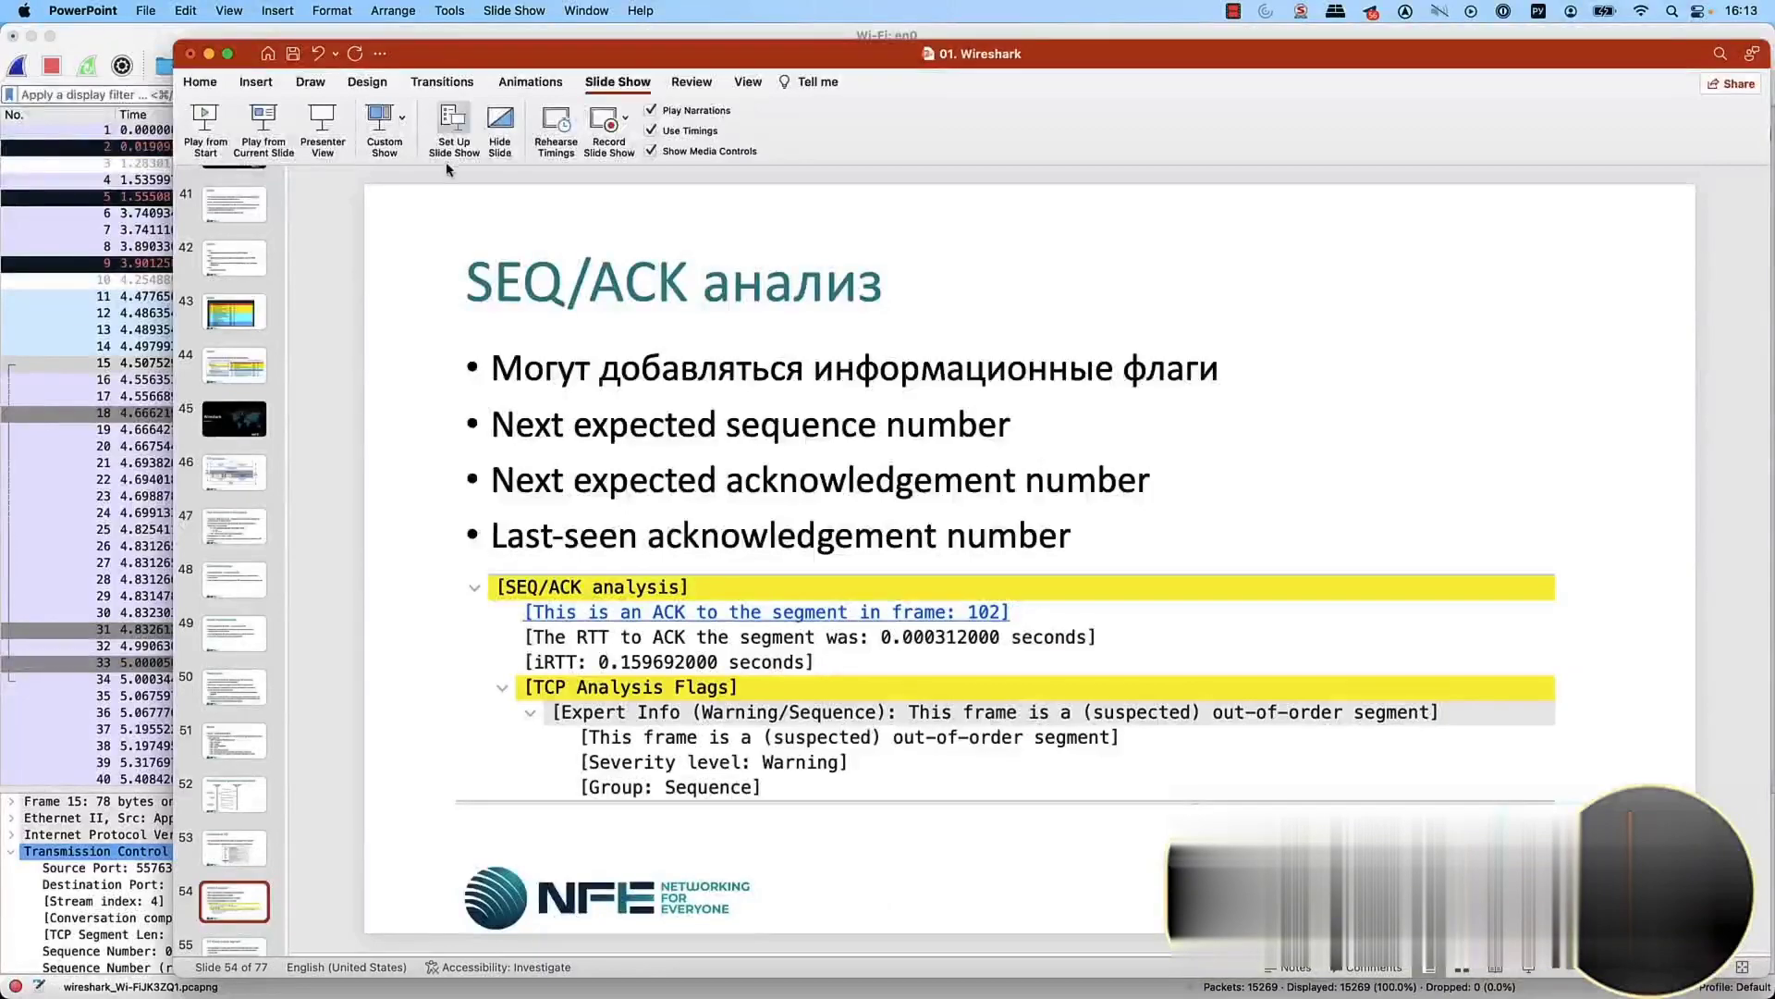
click(317, 136)
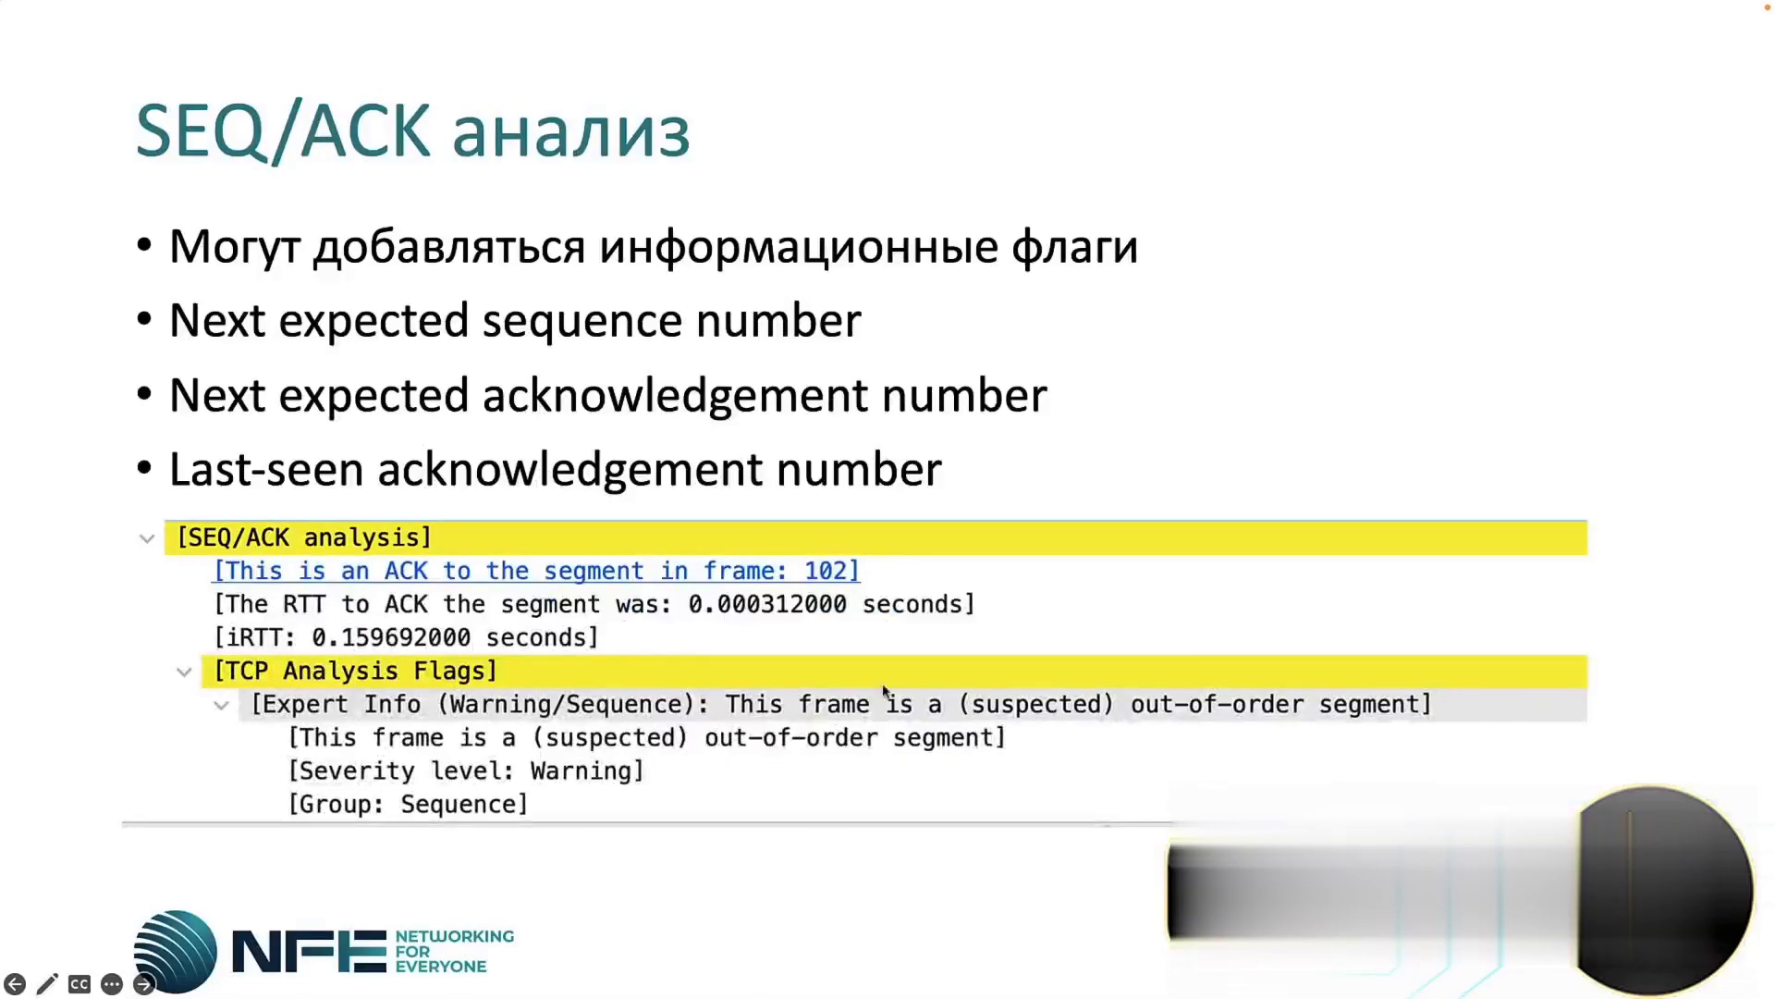